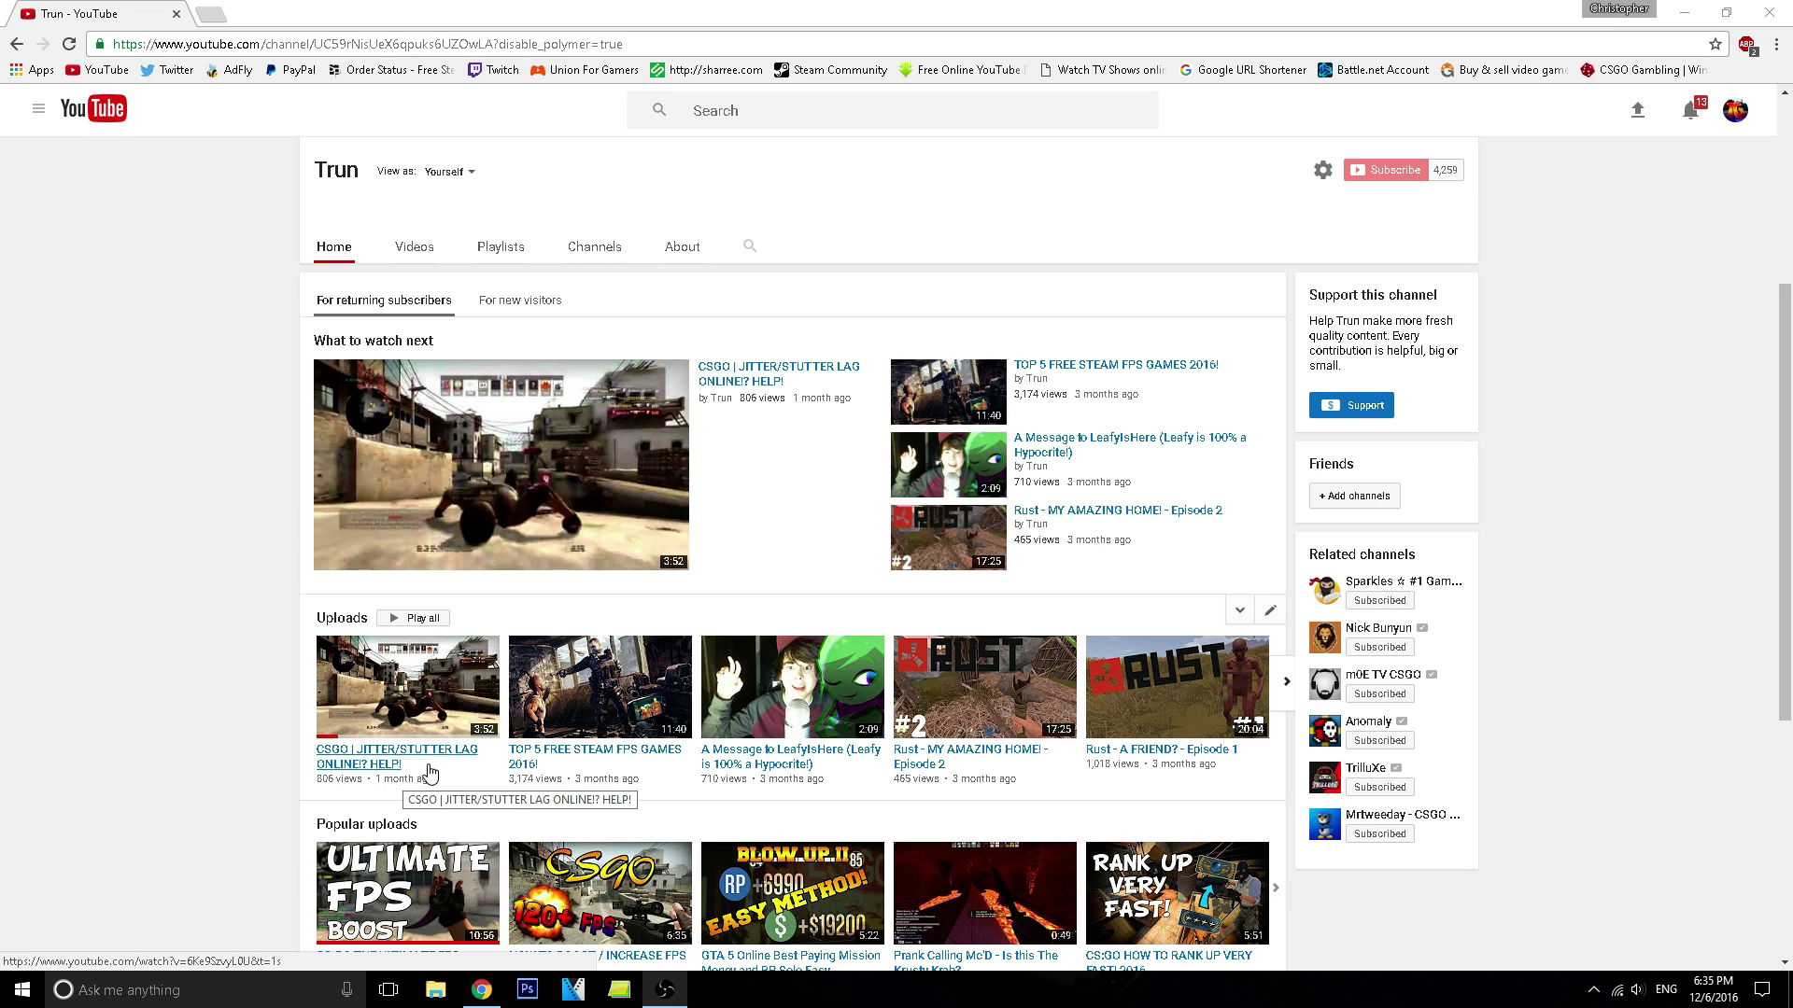
# Open the CSGO JITTER/STUTTER LAG video, browse its comments, dismiss the Share tip, then close Chrome.
pyautogui.tripleClick(425, 782)
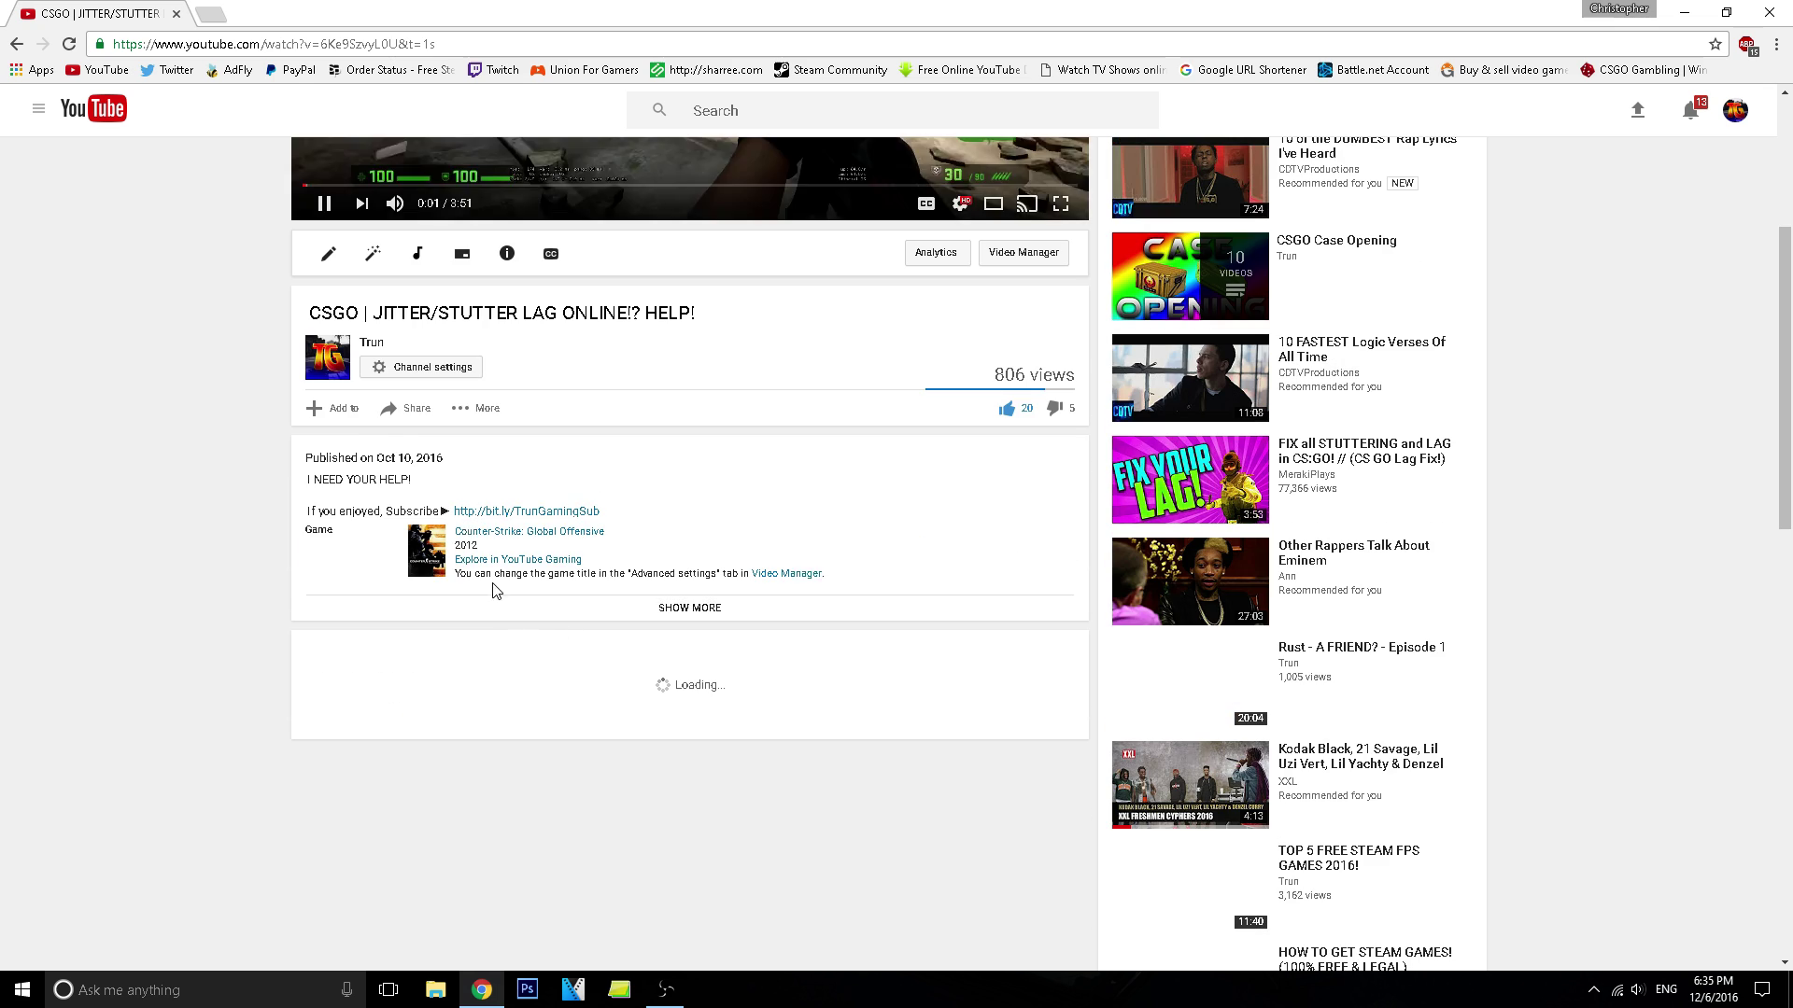
pyautogui.scroll(-3, 520, 488)
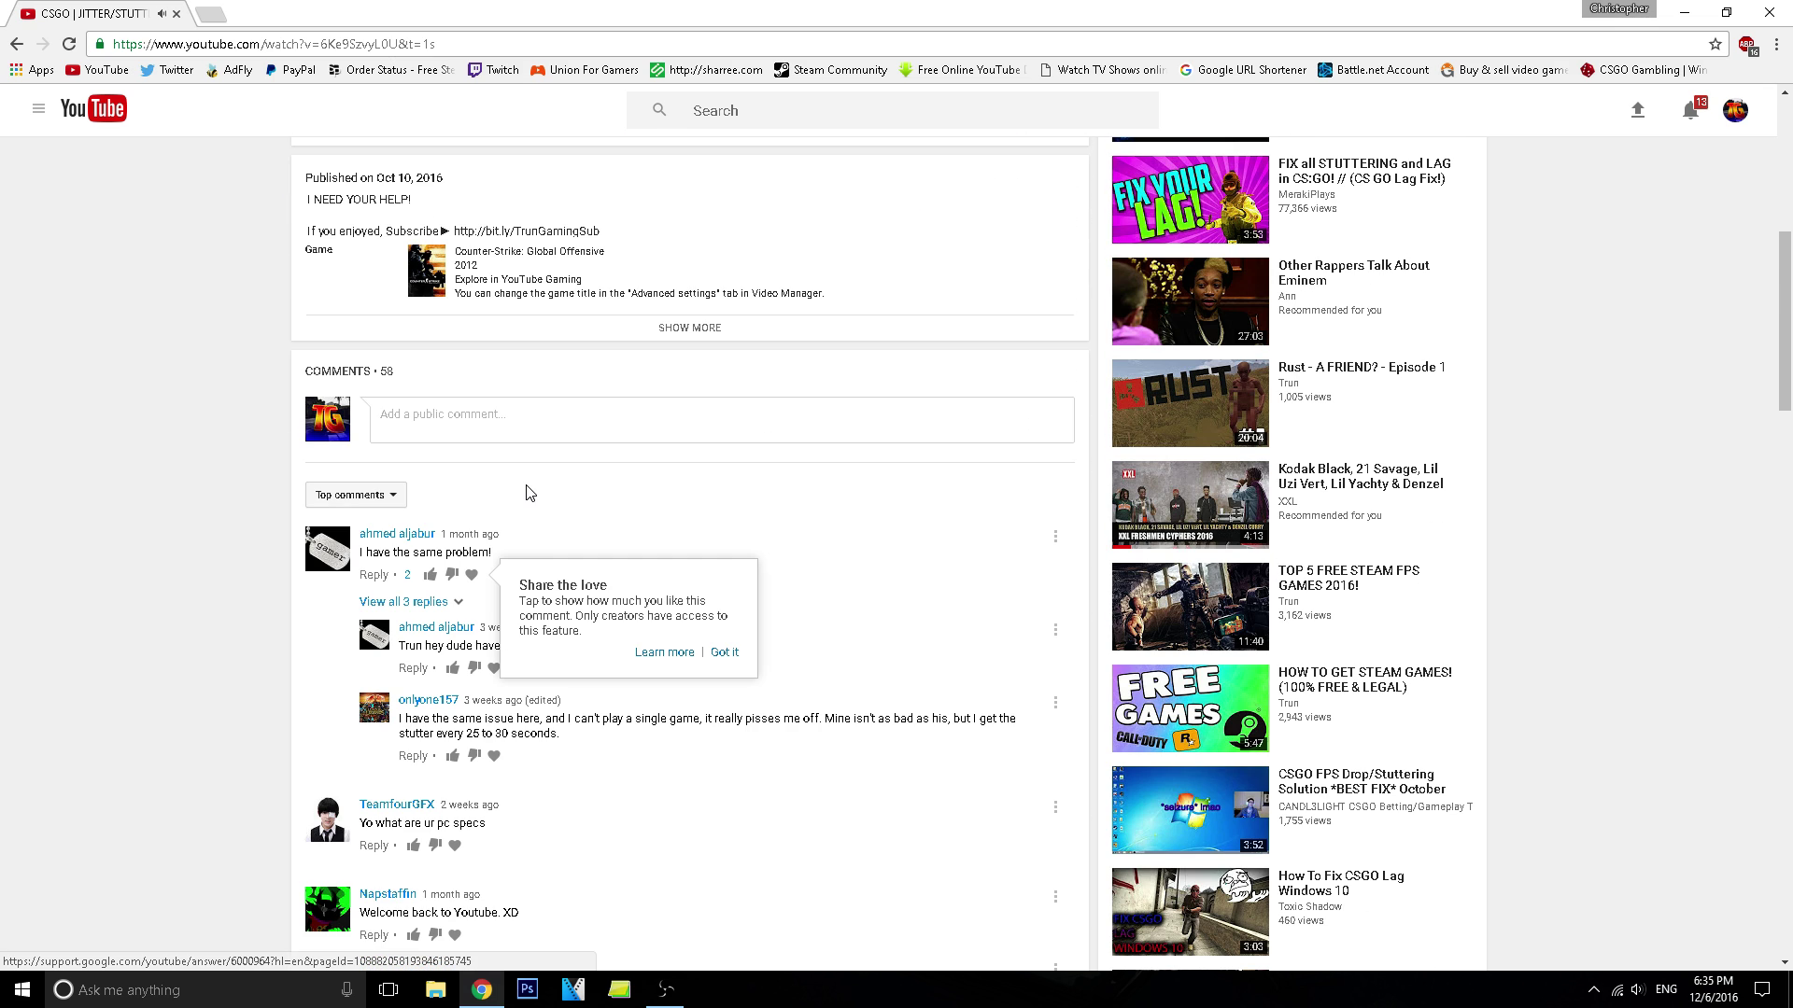
pyautogui.scroll(-2, 563, 632)
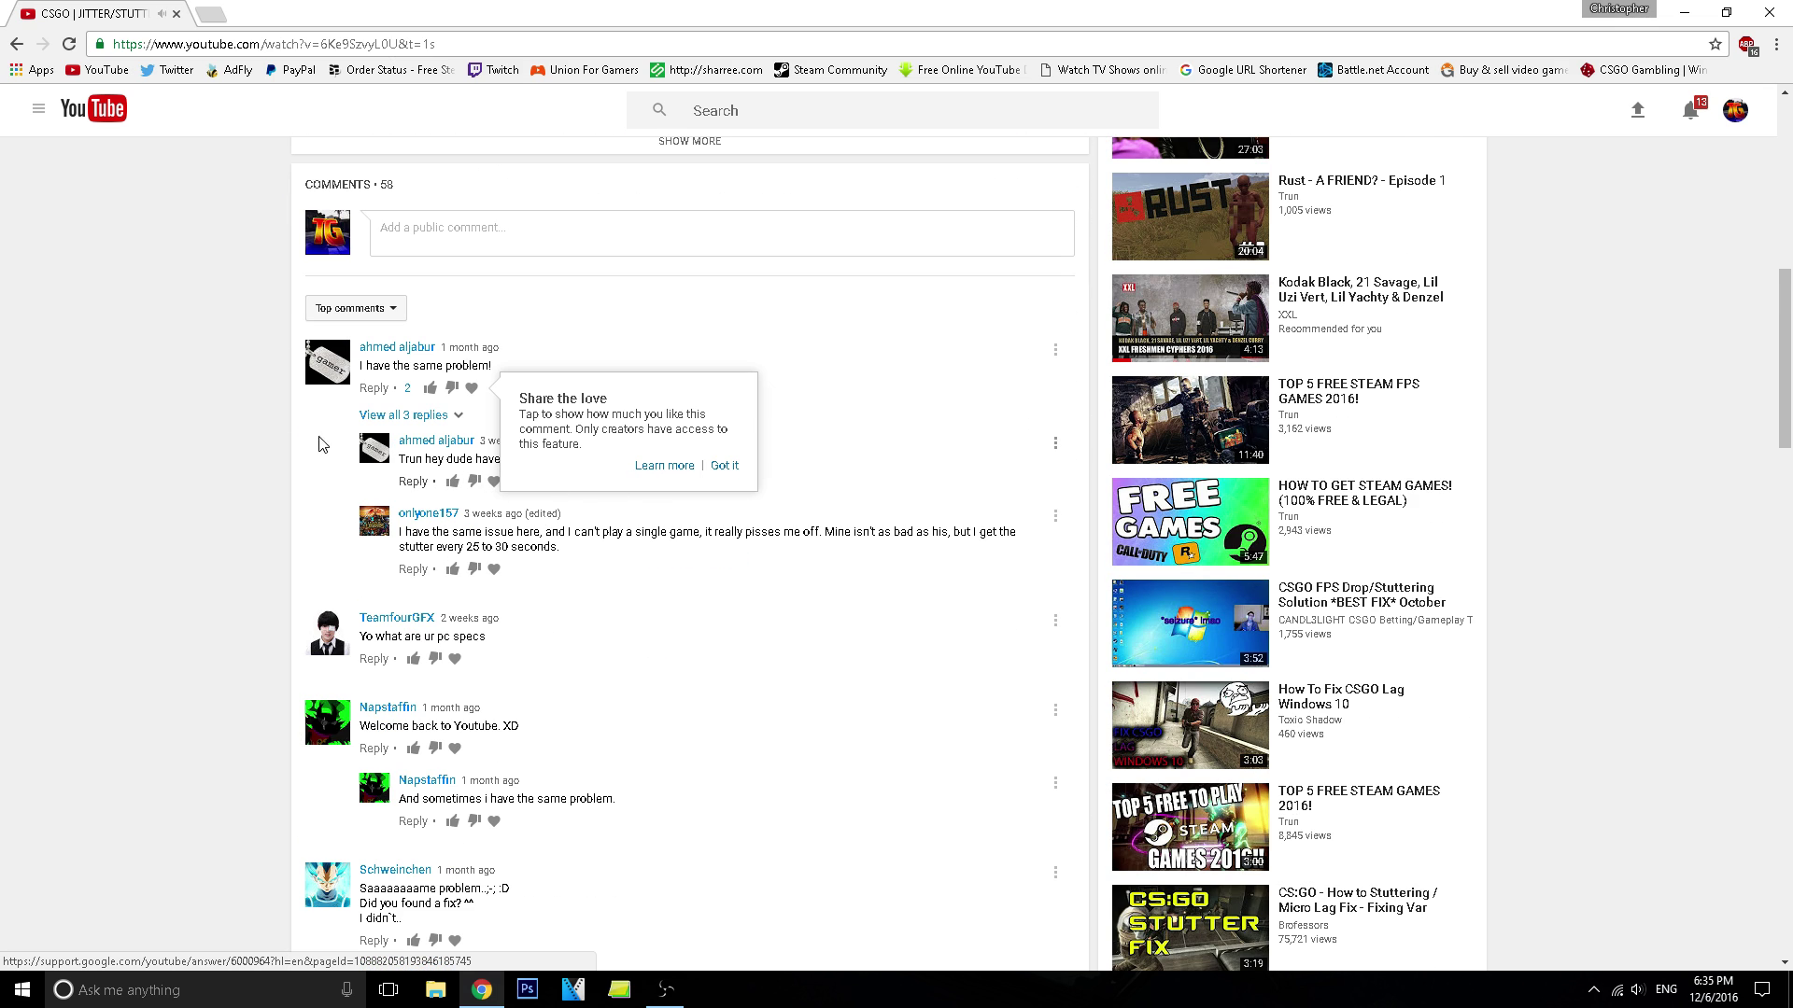
pyautogui.click(724, 465)
pyautogui.scroll(-4, 664, 516)
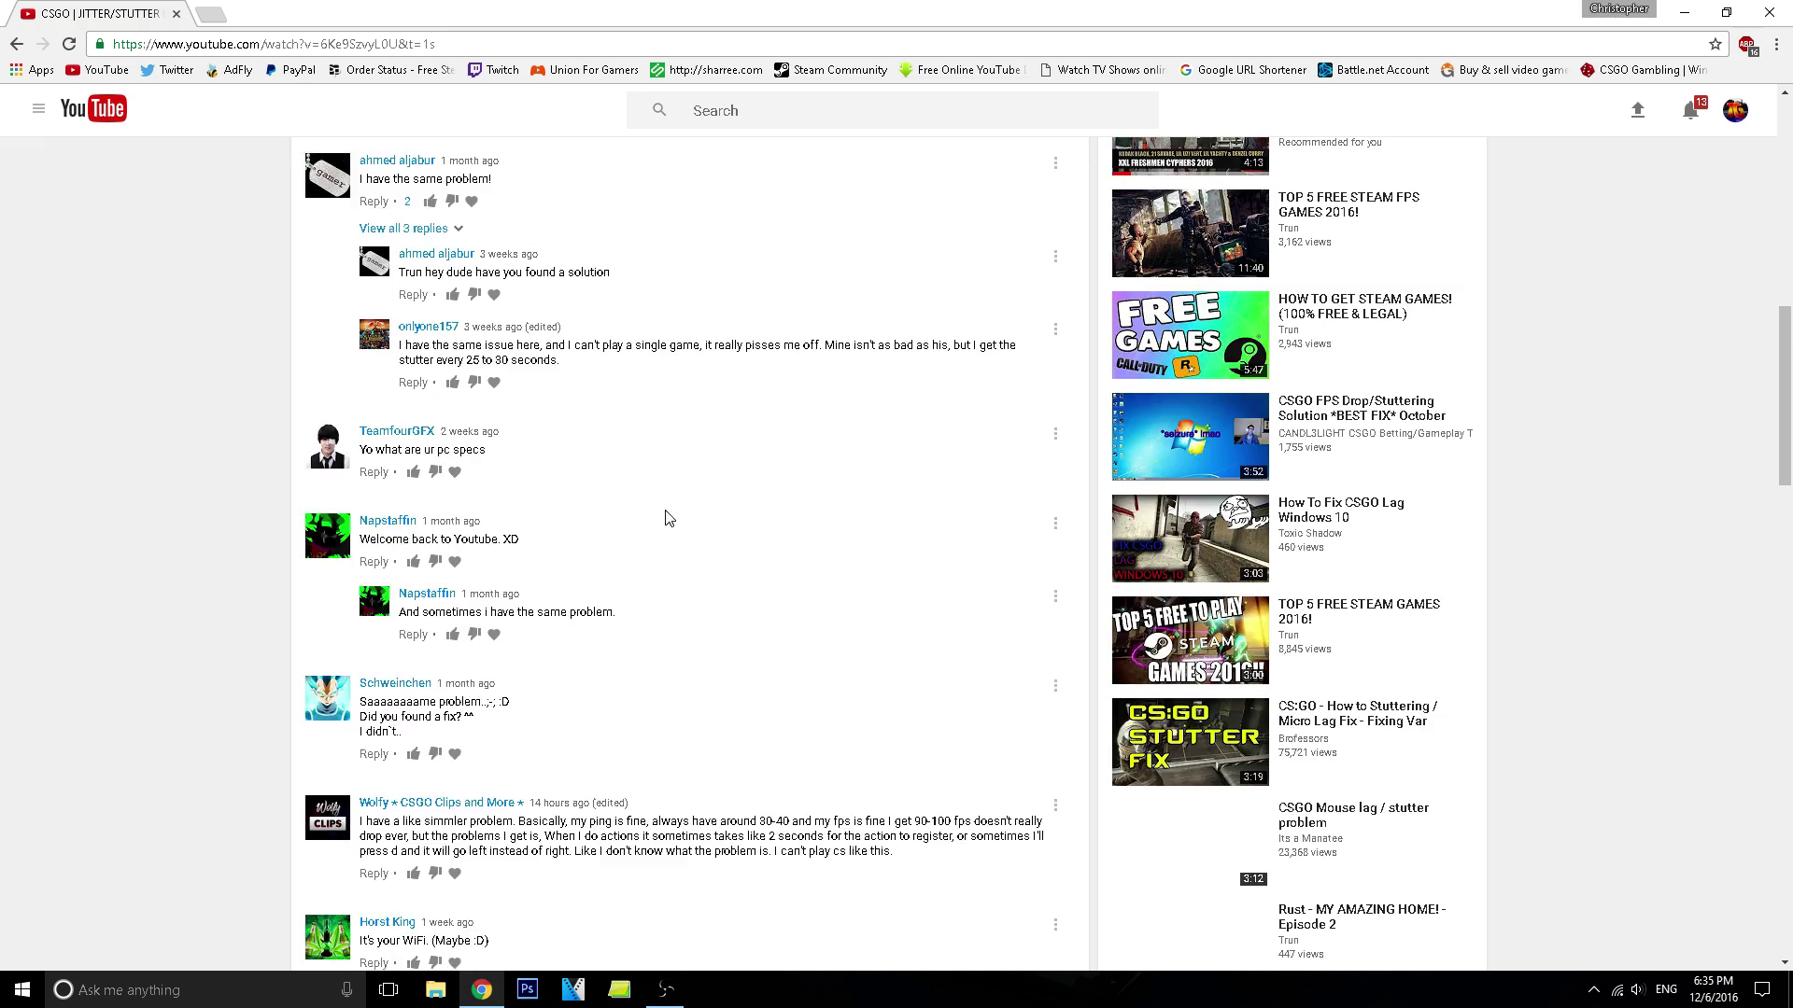
pyautogui.scroll(-5, 523, 560)
pyautogui.scroll(20, 520, 584)
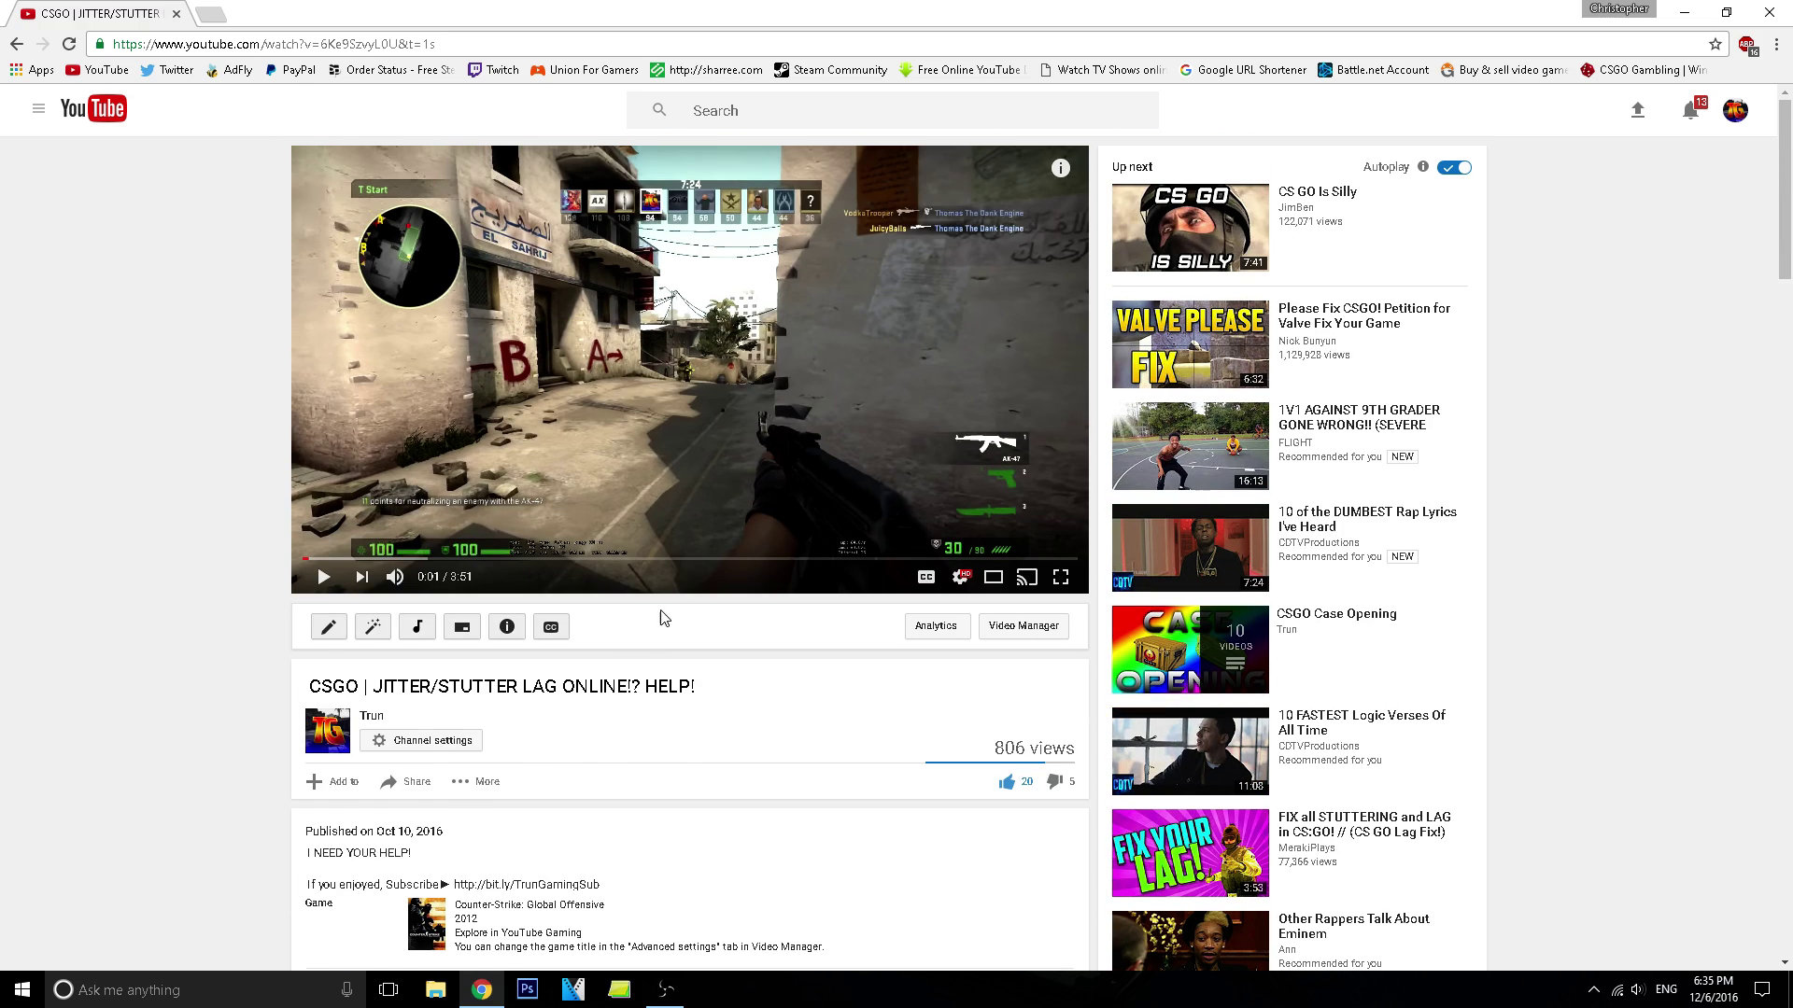
pyautogui.click(1773, 12)
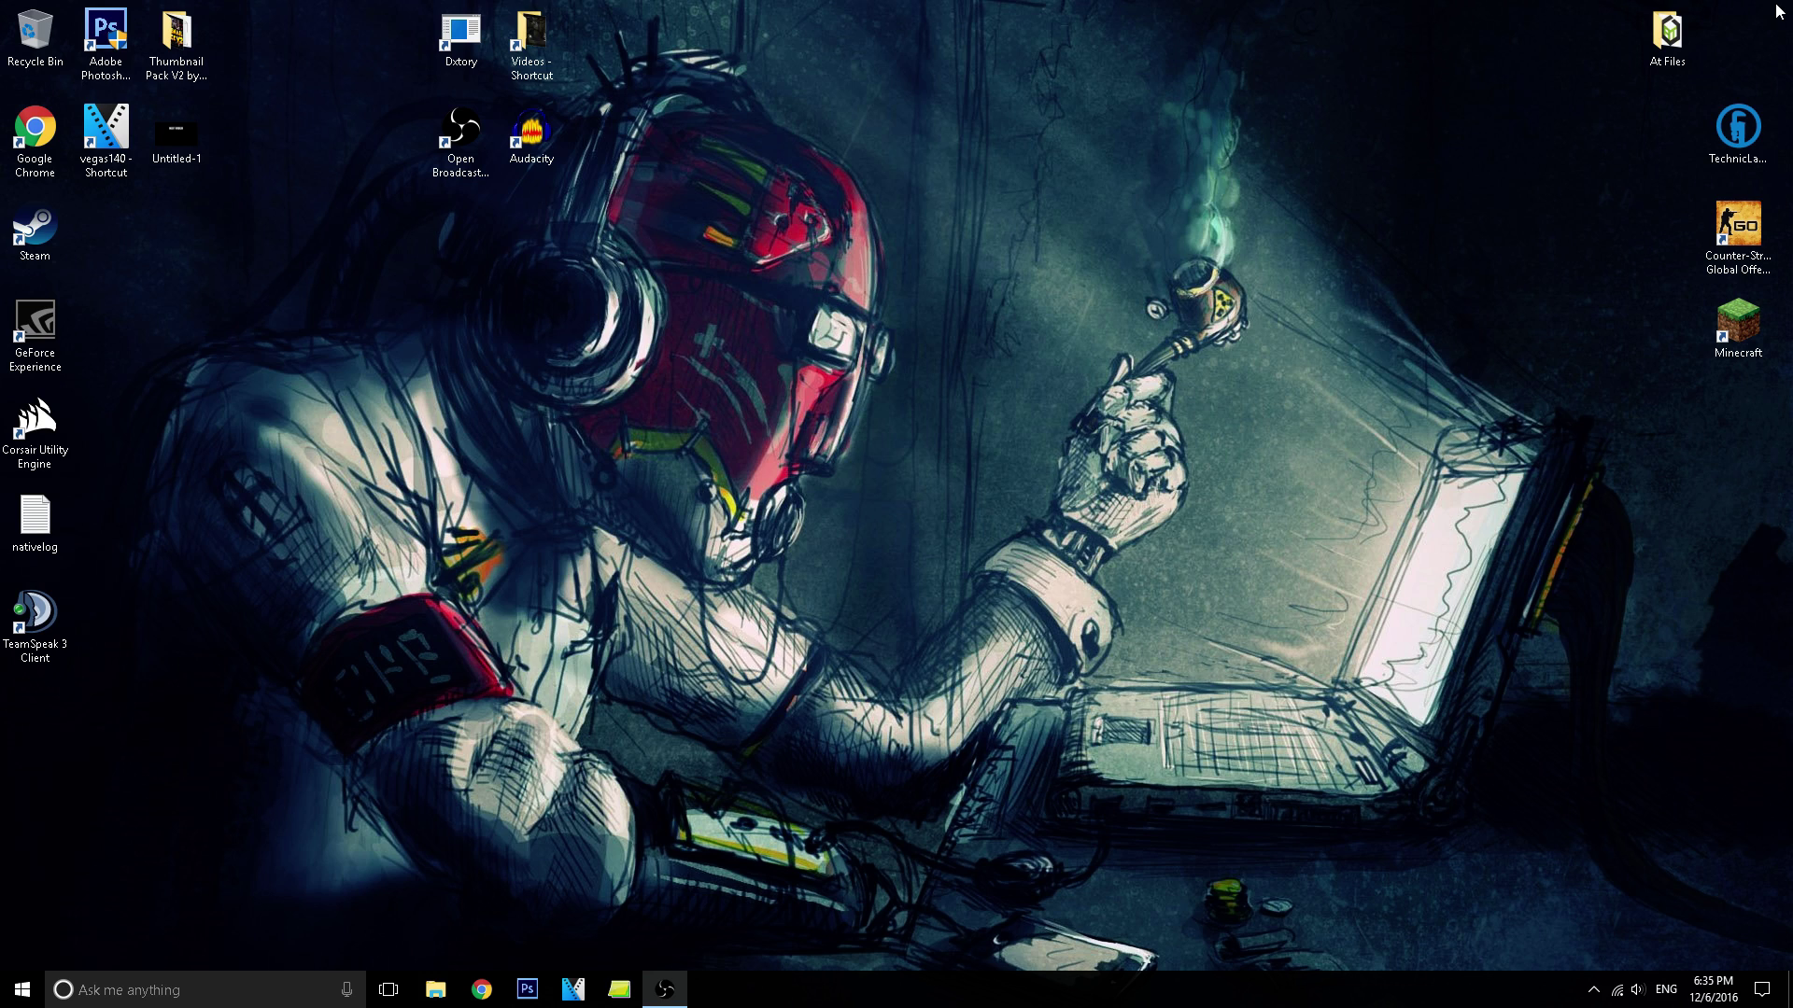
# Move the TechnicLauncher, CS:GO and Minecraft desktop icons up one slot, then bring up the tray sound menu.
pyautogui.moveTo(1777, 9); pyautogui.dragTo(1705, 402)
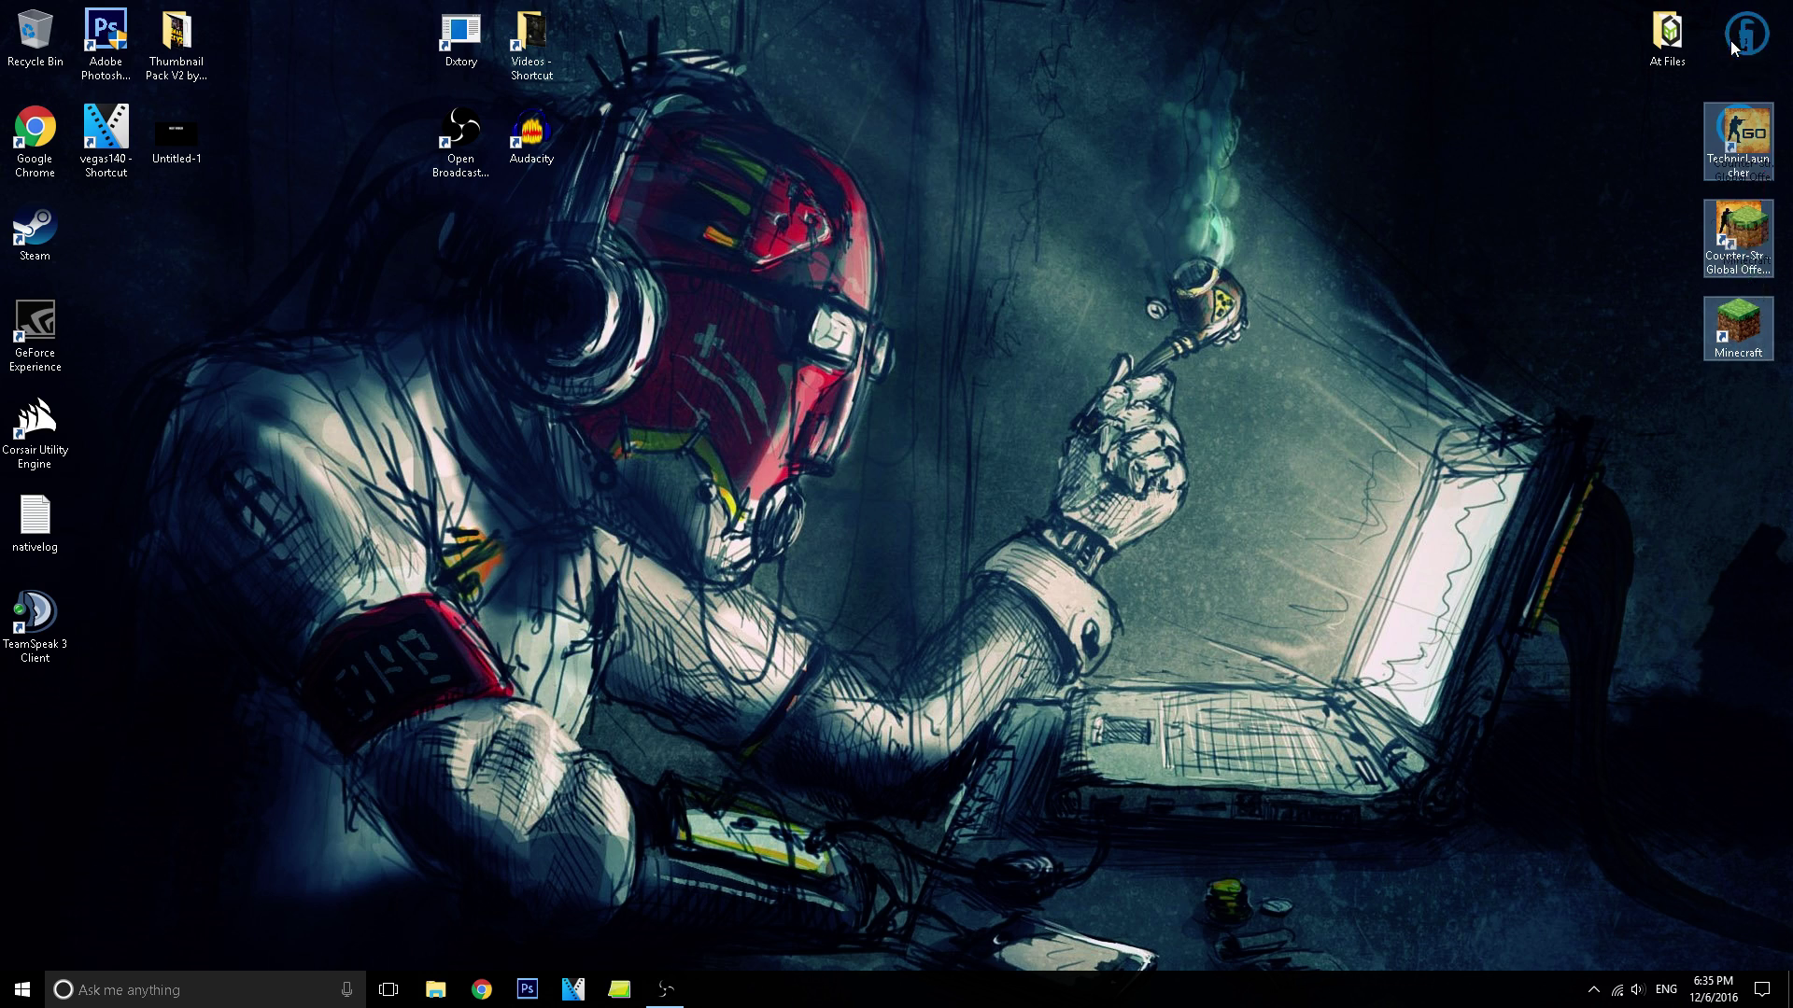
pyautogui.moveTo(1738, 322); pyautogui.dragTo(1738, 225)
pyautogui.click(1436, 226)
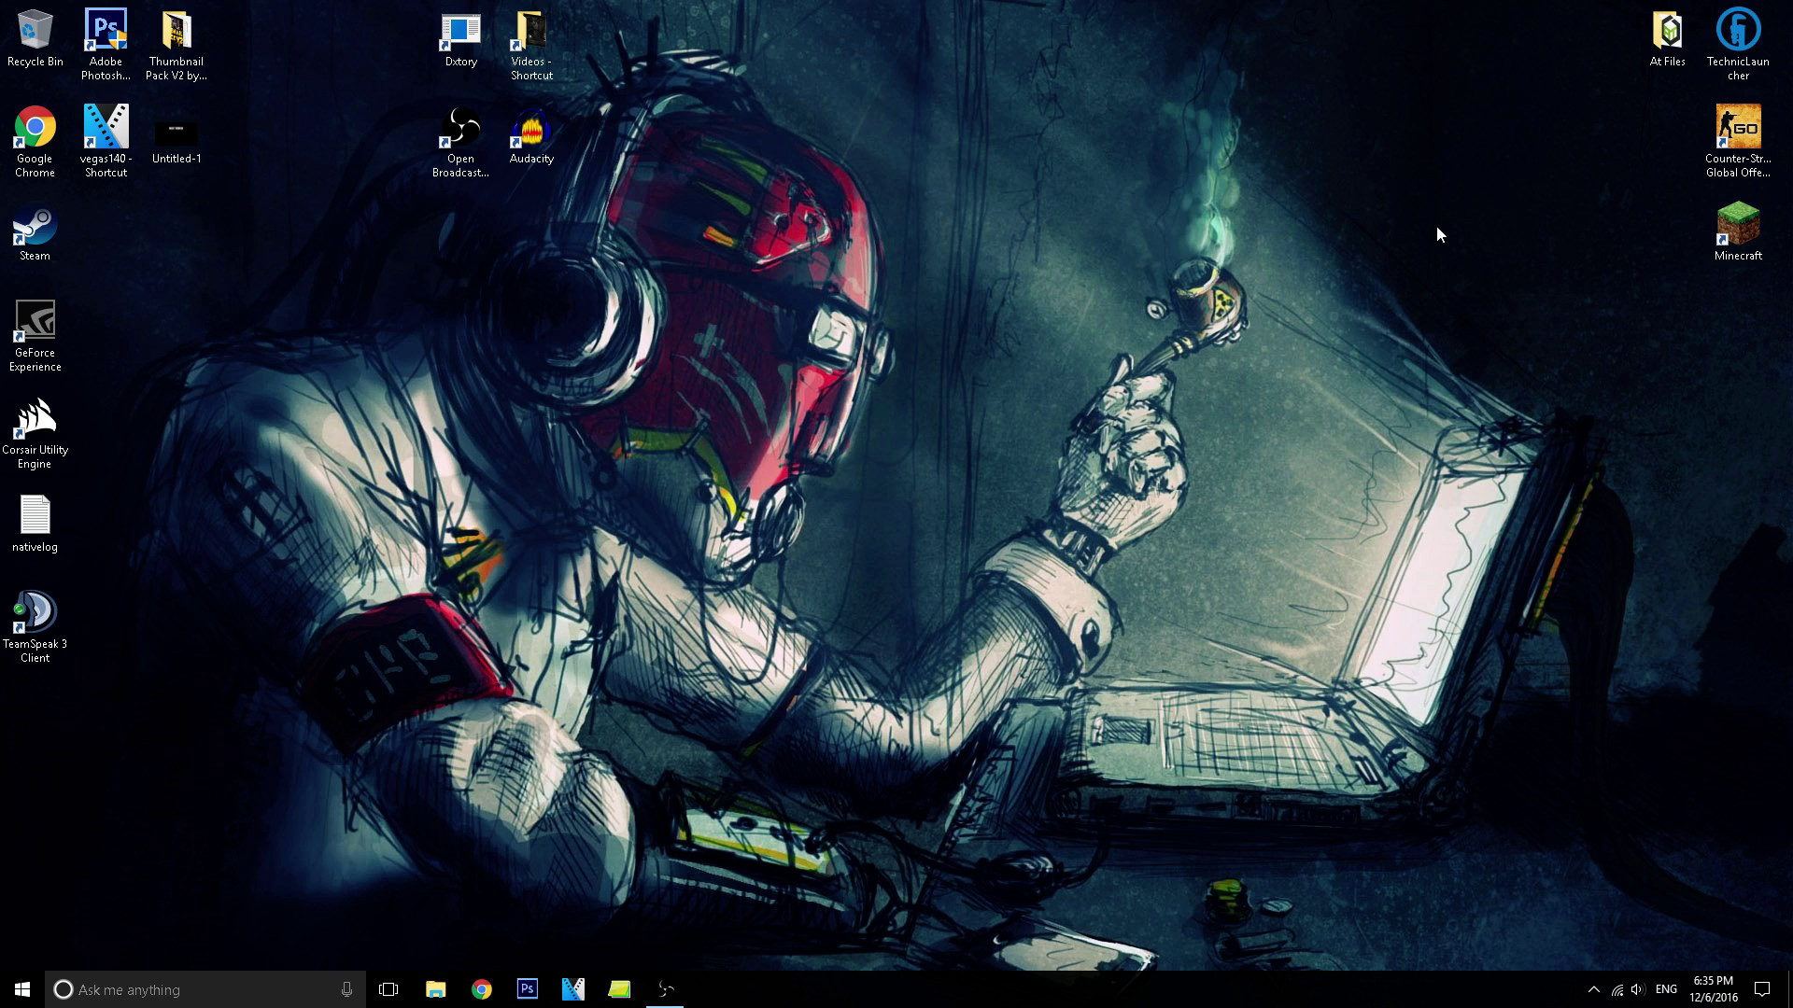
pyautogui.click(1638, 992)
pyautogui.rightClick(1639, 995)
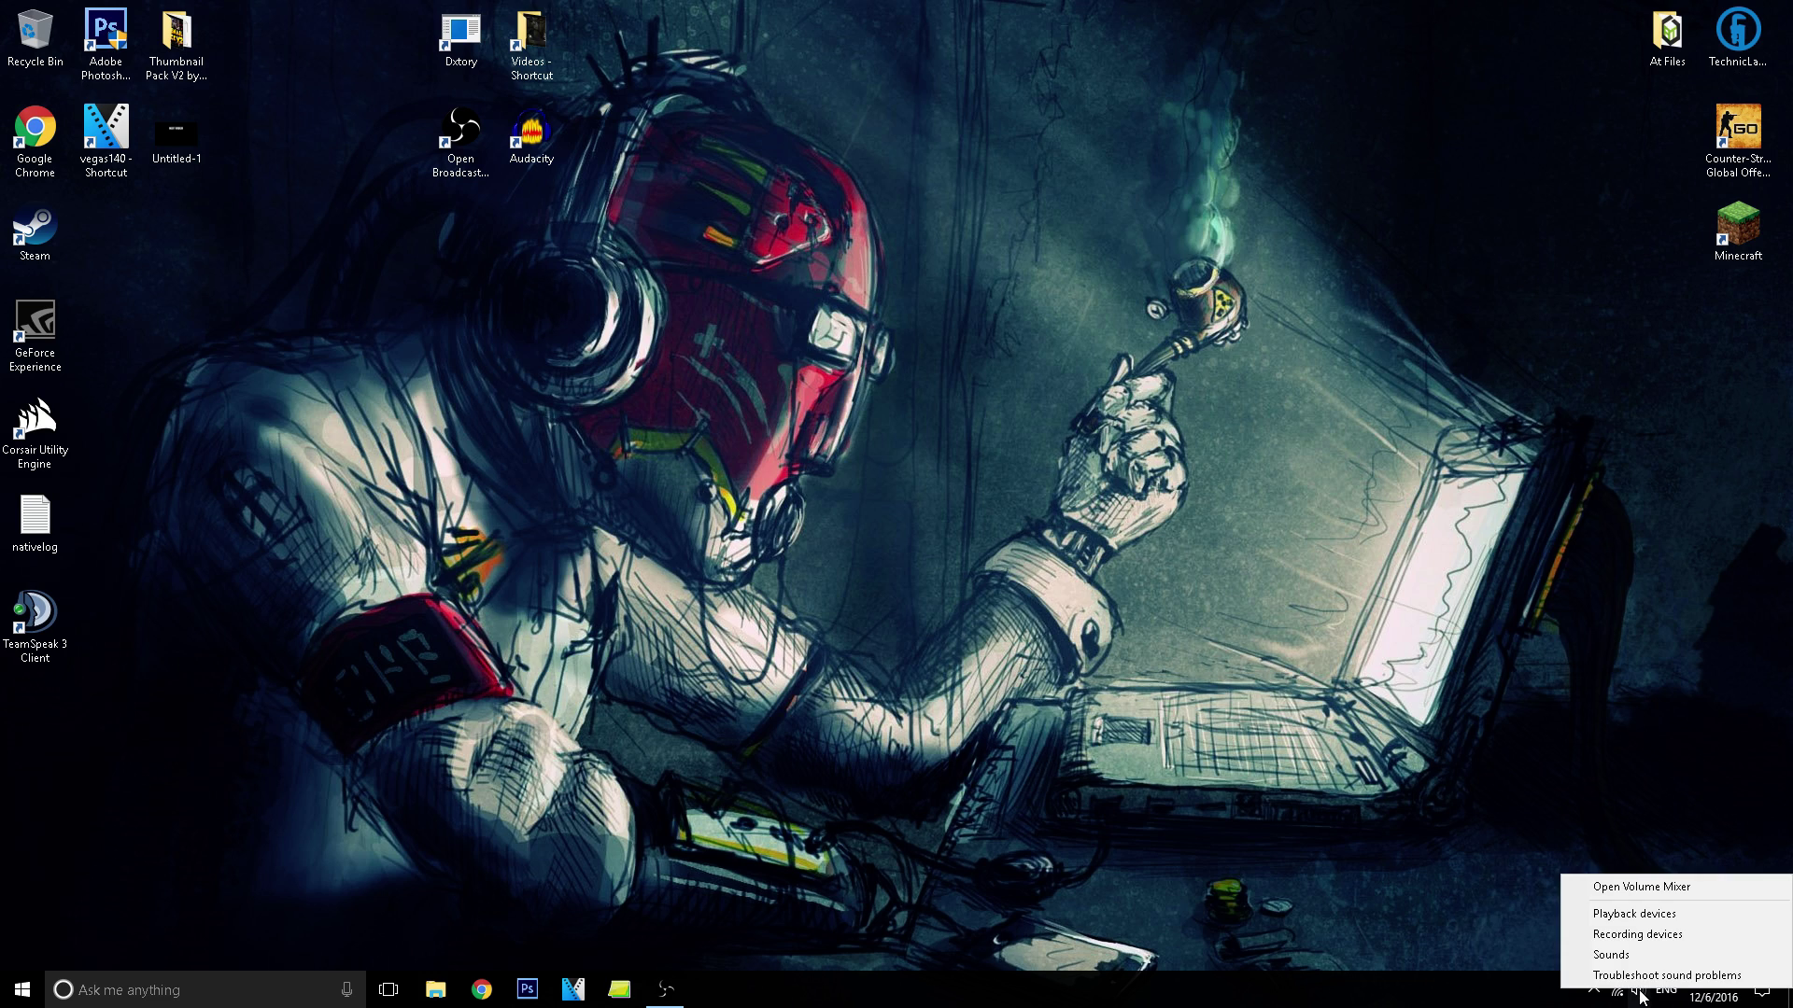
pyautogui.click(1480, 967)
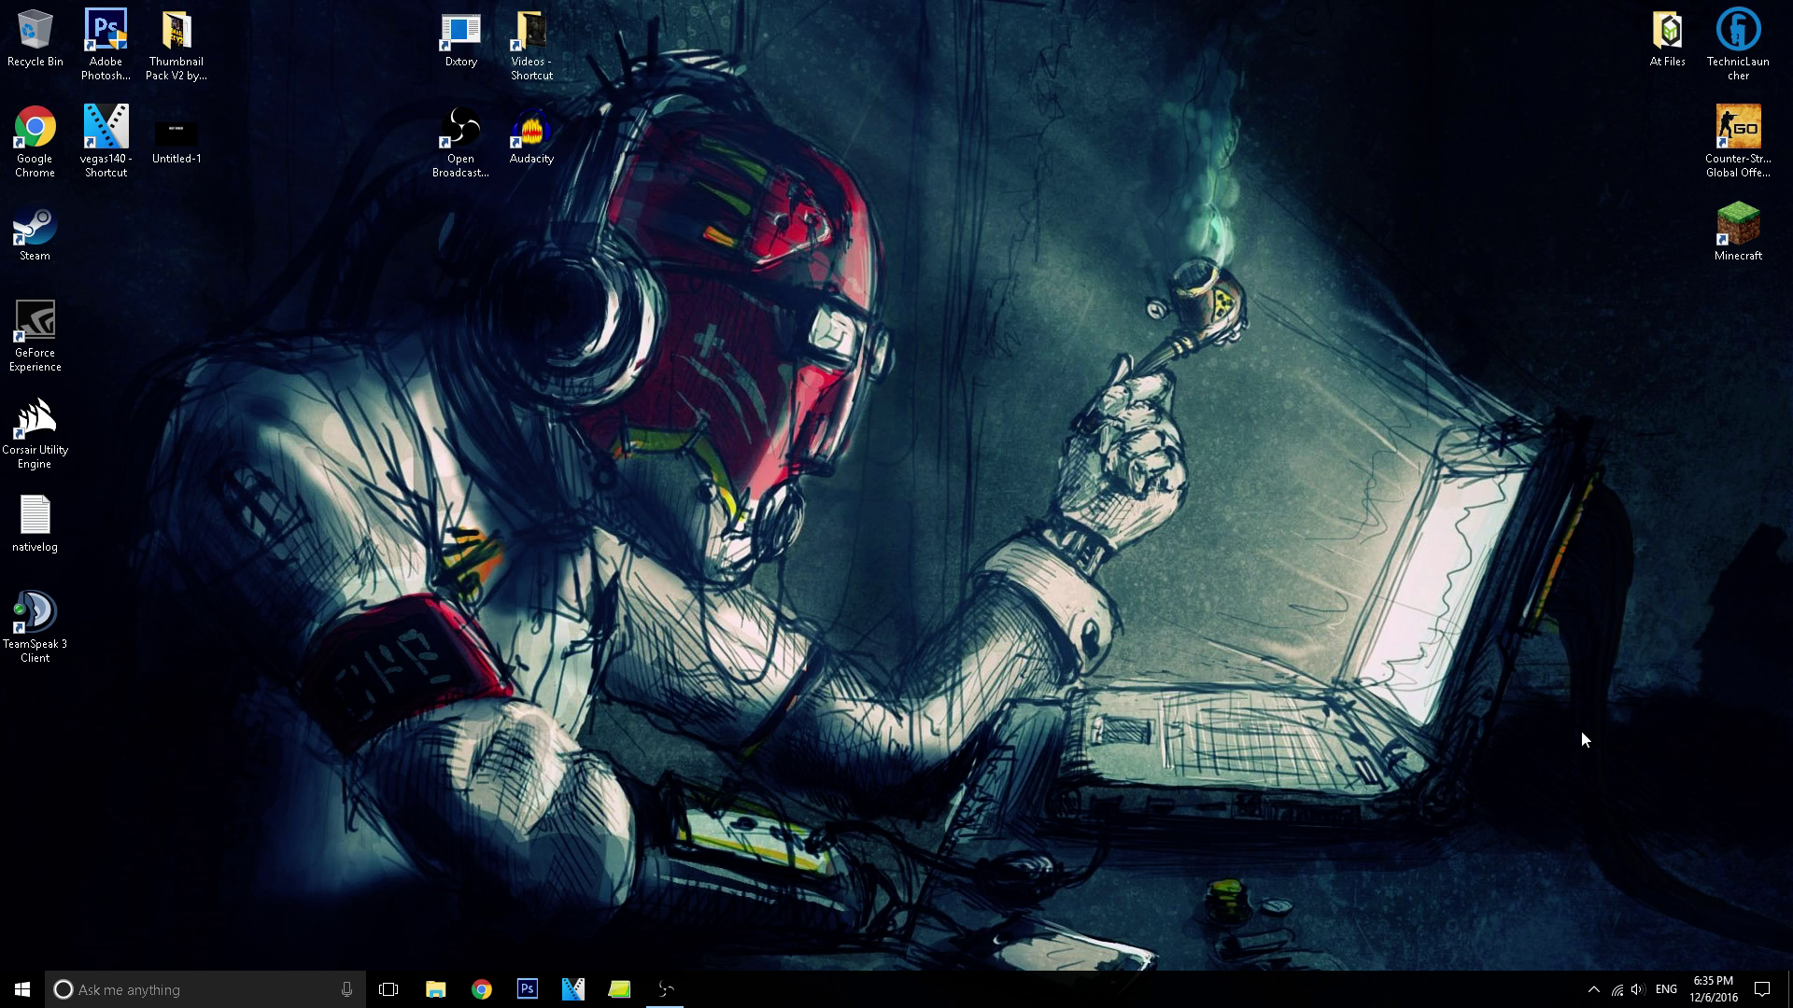
pyautogui.rightClick(1646, 994)
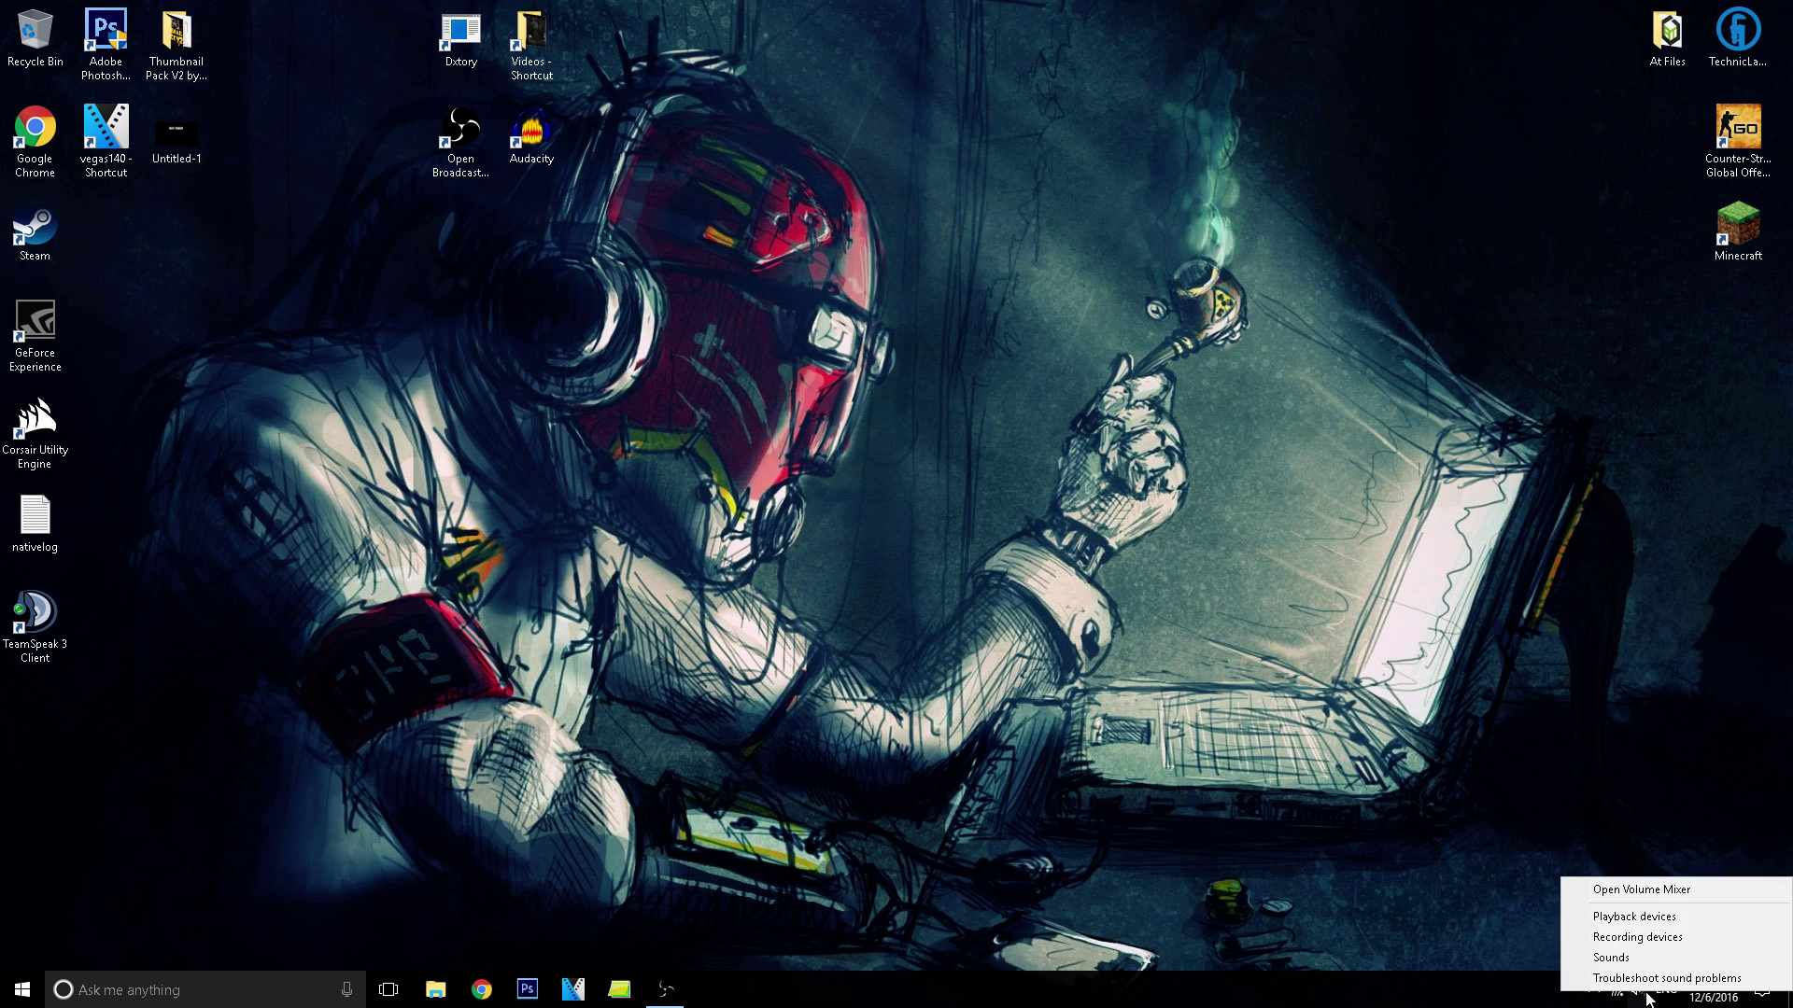
pyautogui.click(1631, 918)
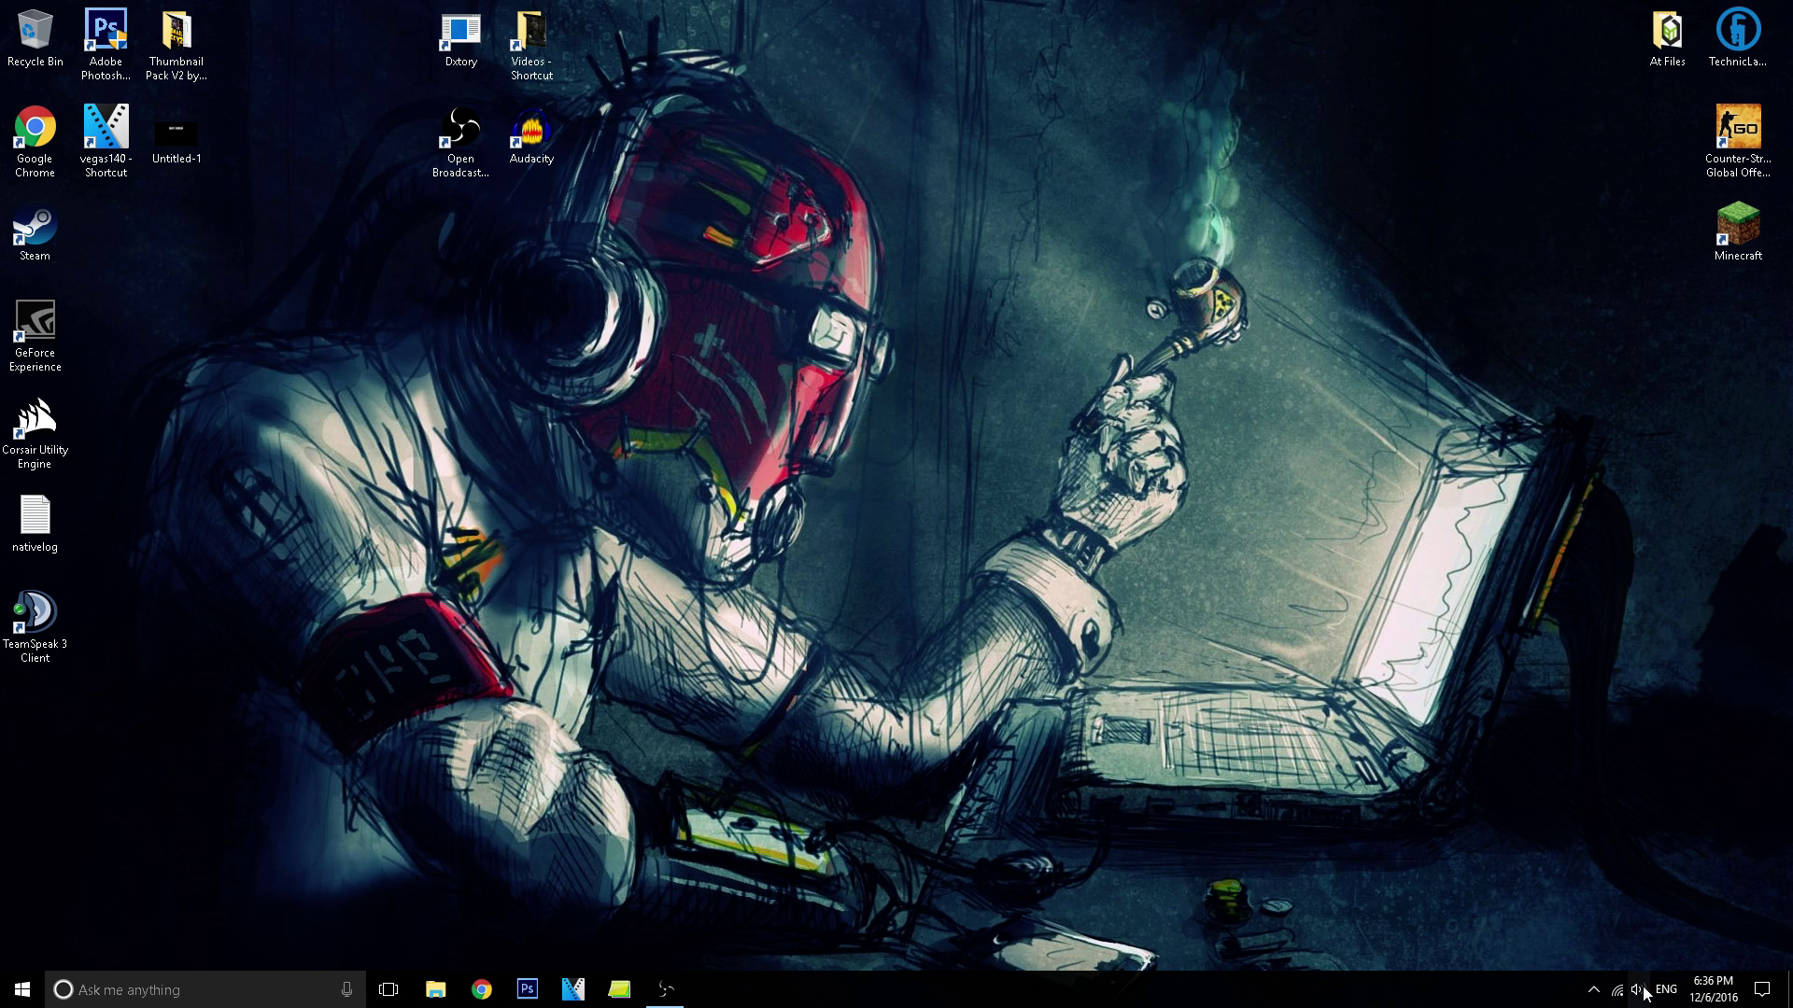
# Open the Speakers / Headphones properties from the playback devices list.
pyautogui.rightClick(1643, 992)
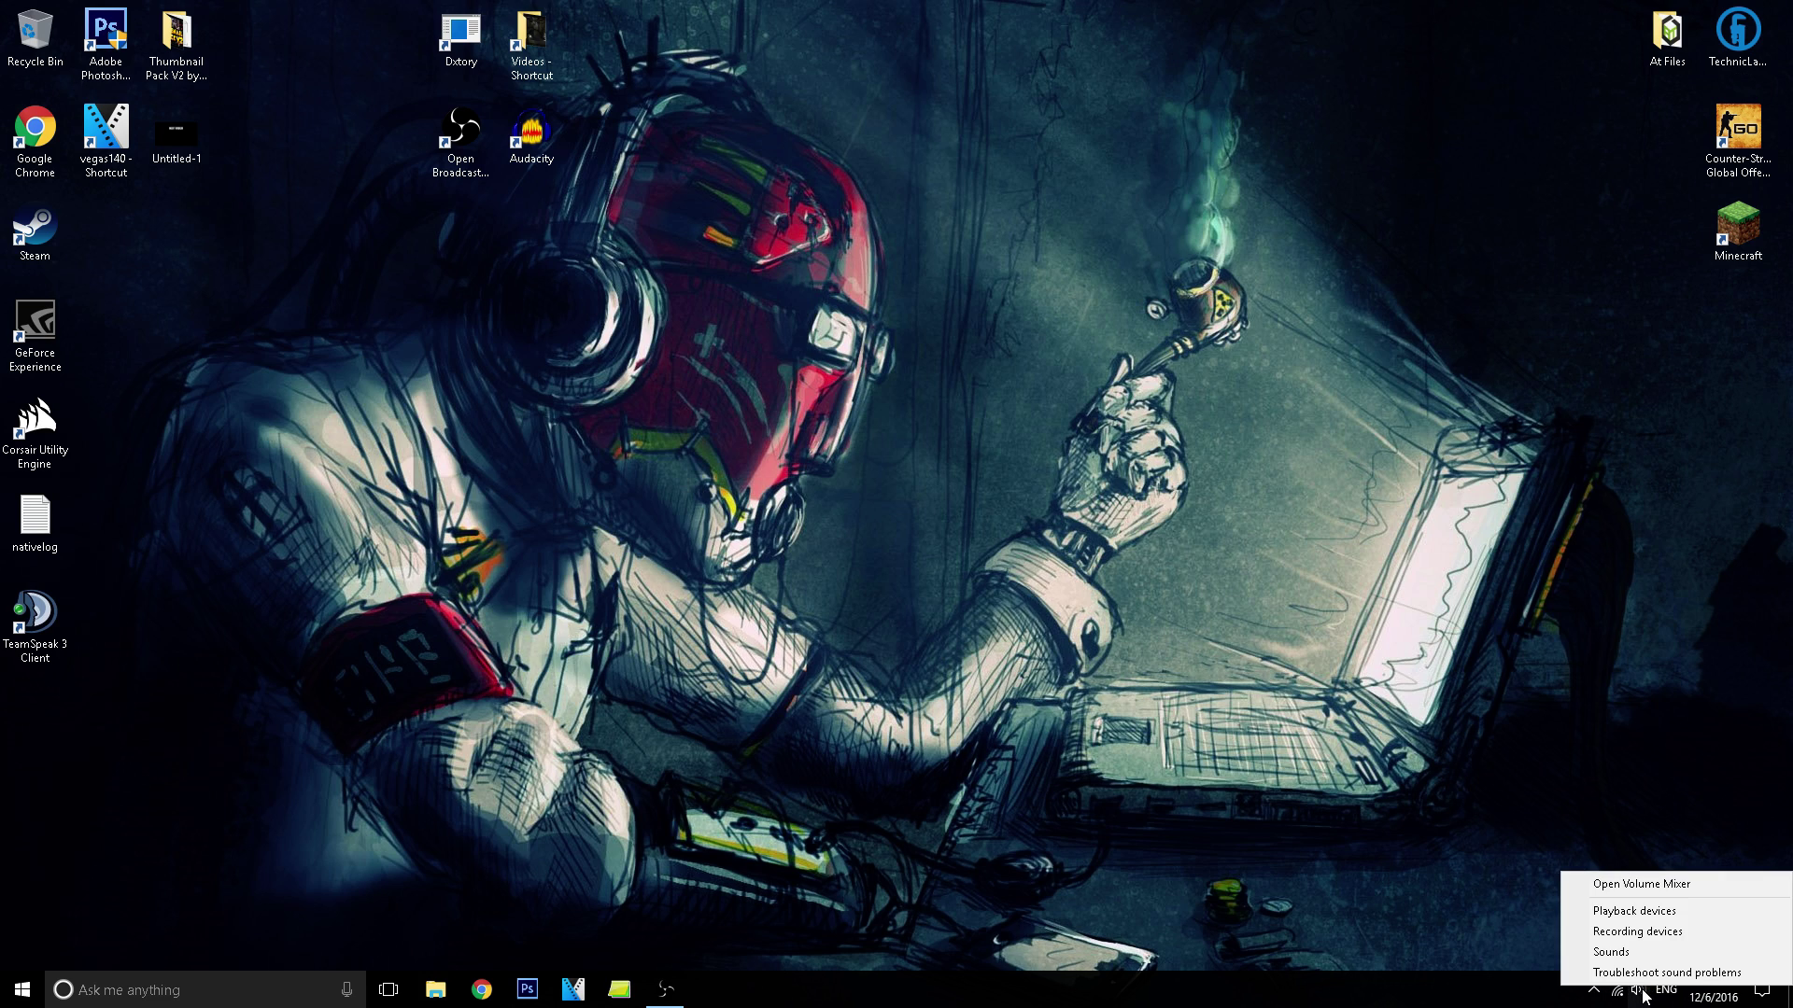
pyautogui.click(1633, 910)
pyautogui.click(380, 525)
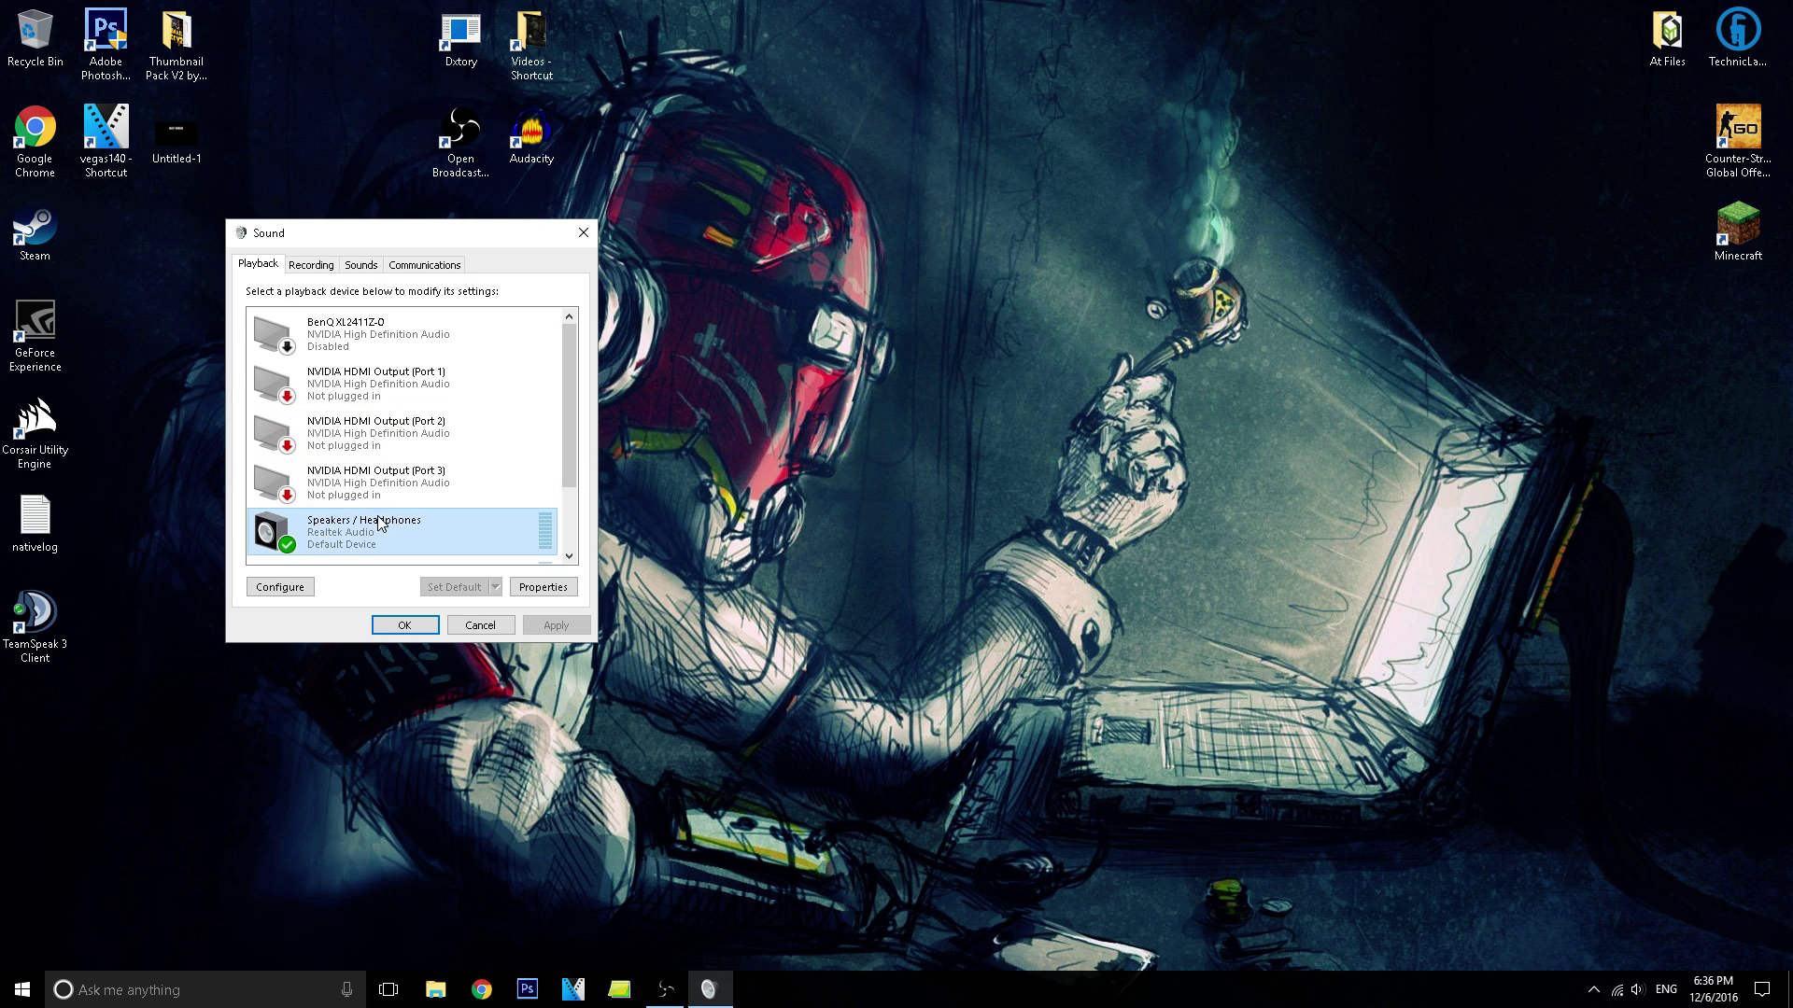
pyautogui.scroll(-1, 370, 524)
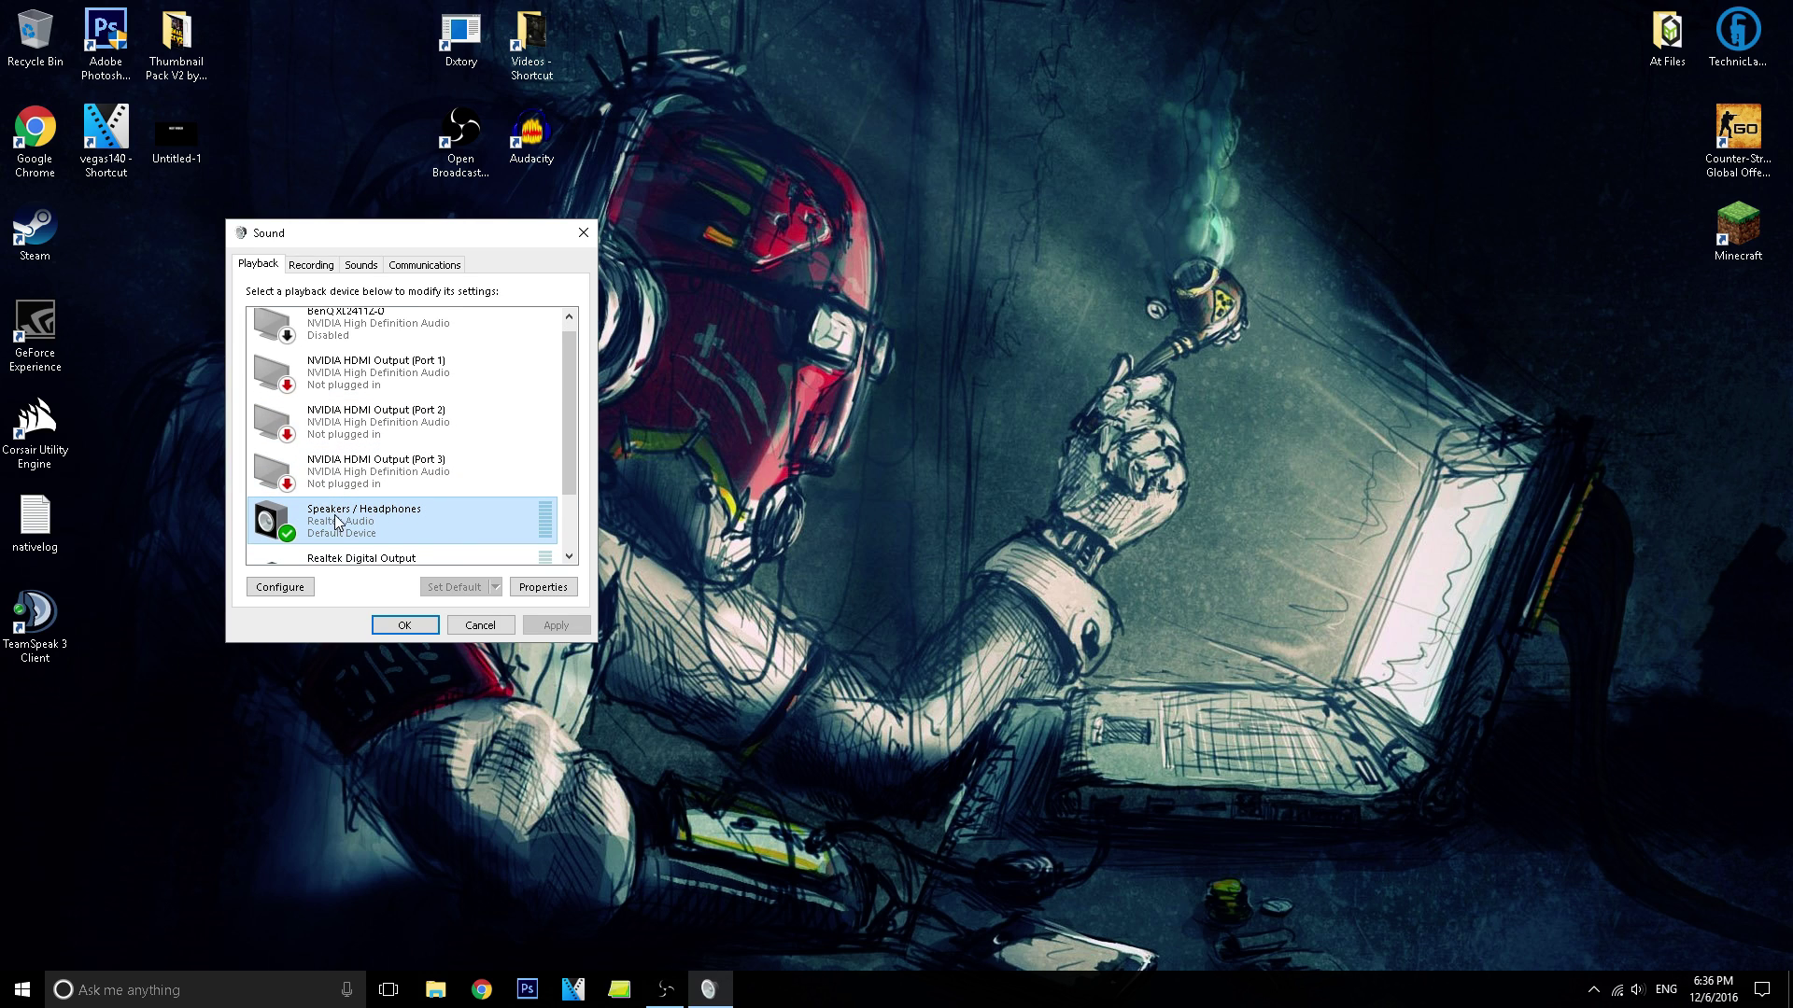
pyautogui.doubleClick(338, 523)
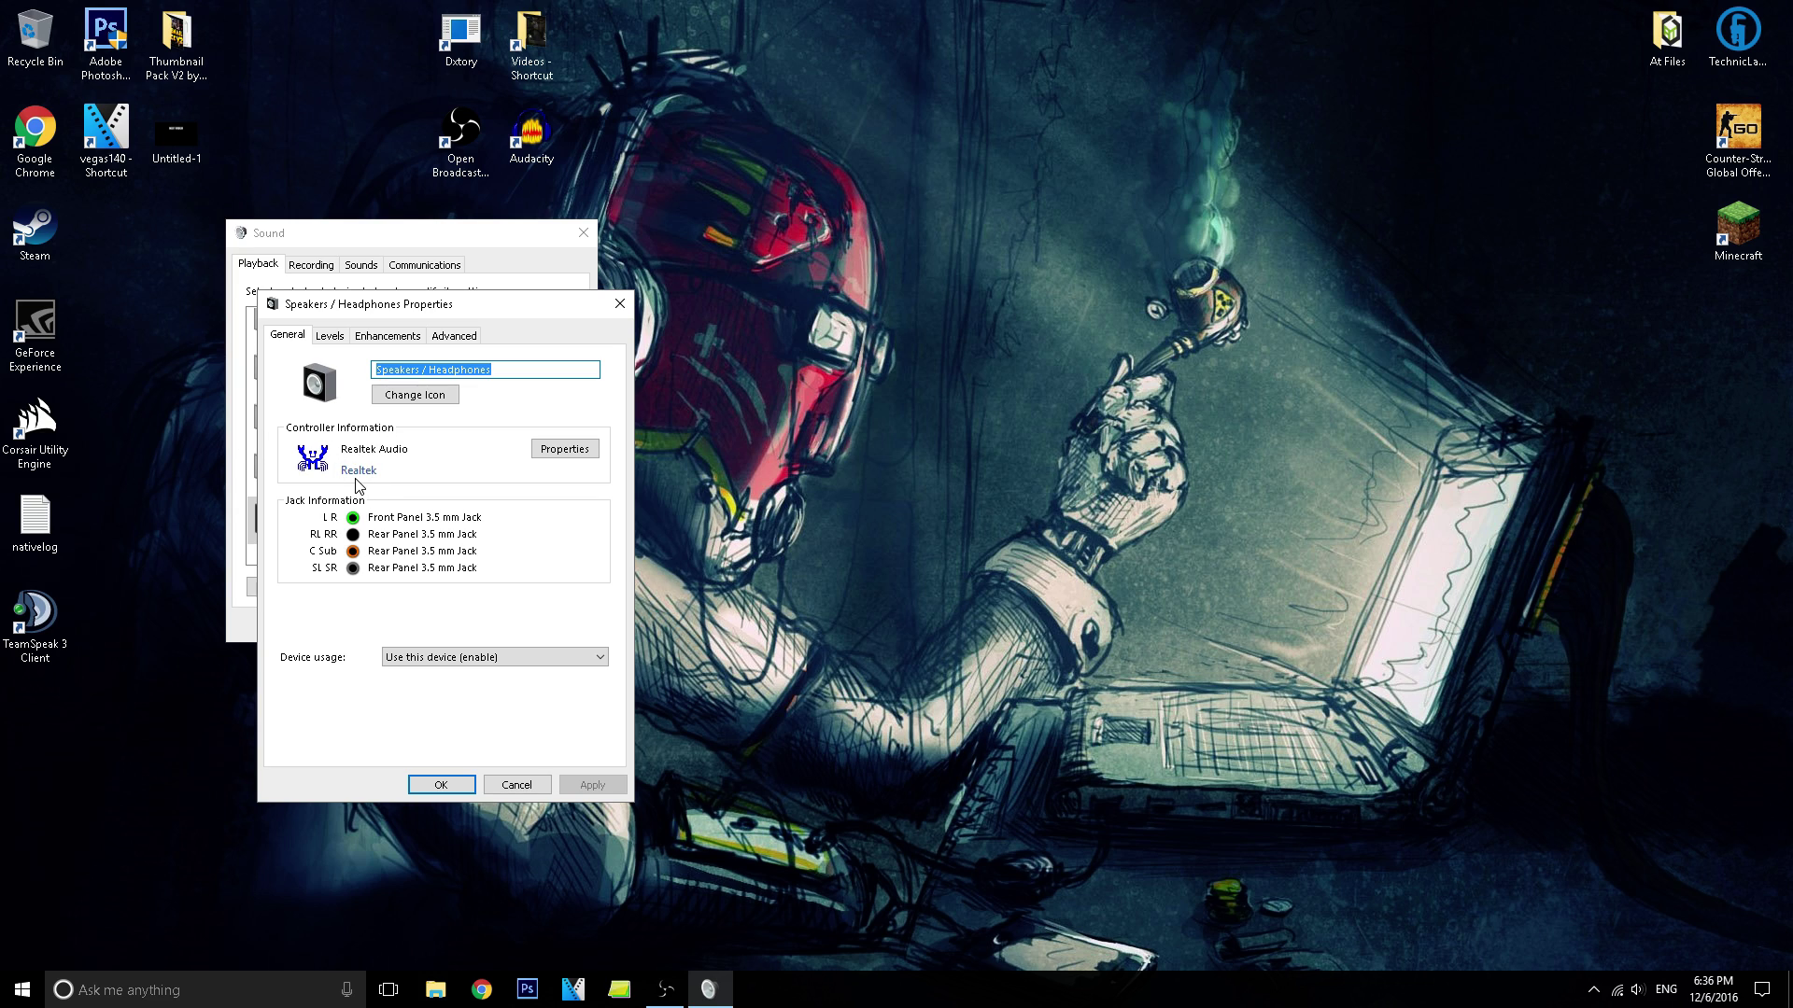
# Check the Realtek Audio driver date 11/29/2016 and version 6.0.1.8004, then close it and start Chrome.
pyautogui.click(566, 451)
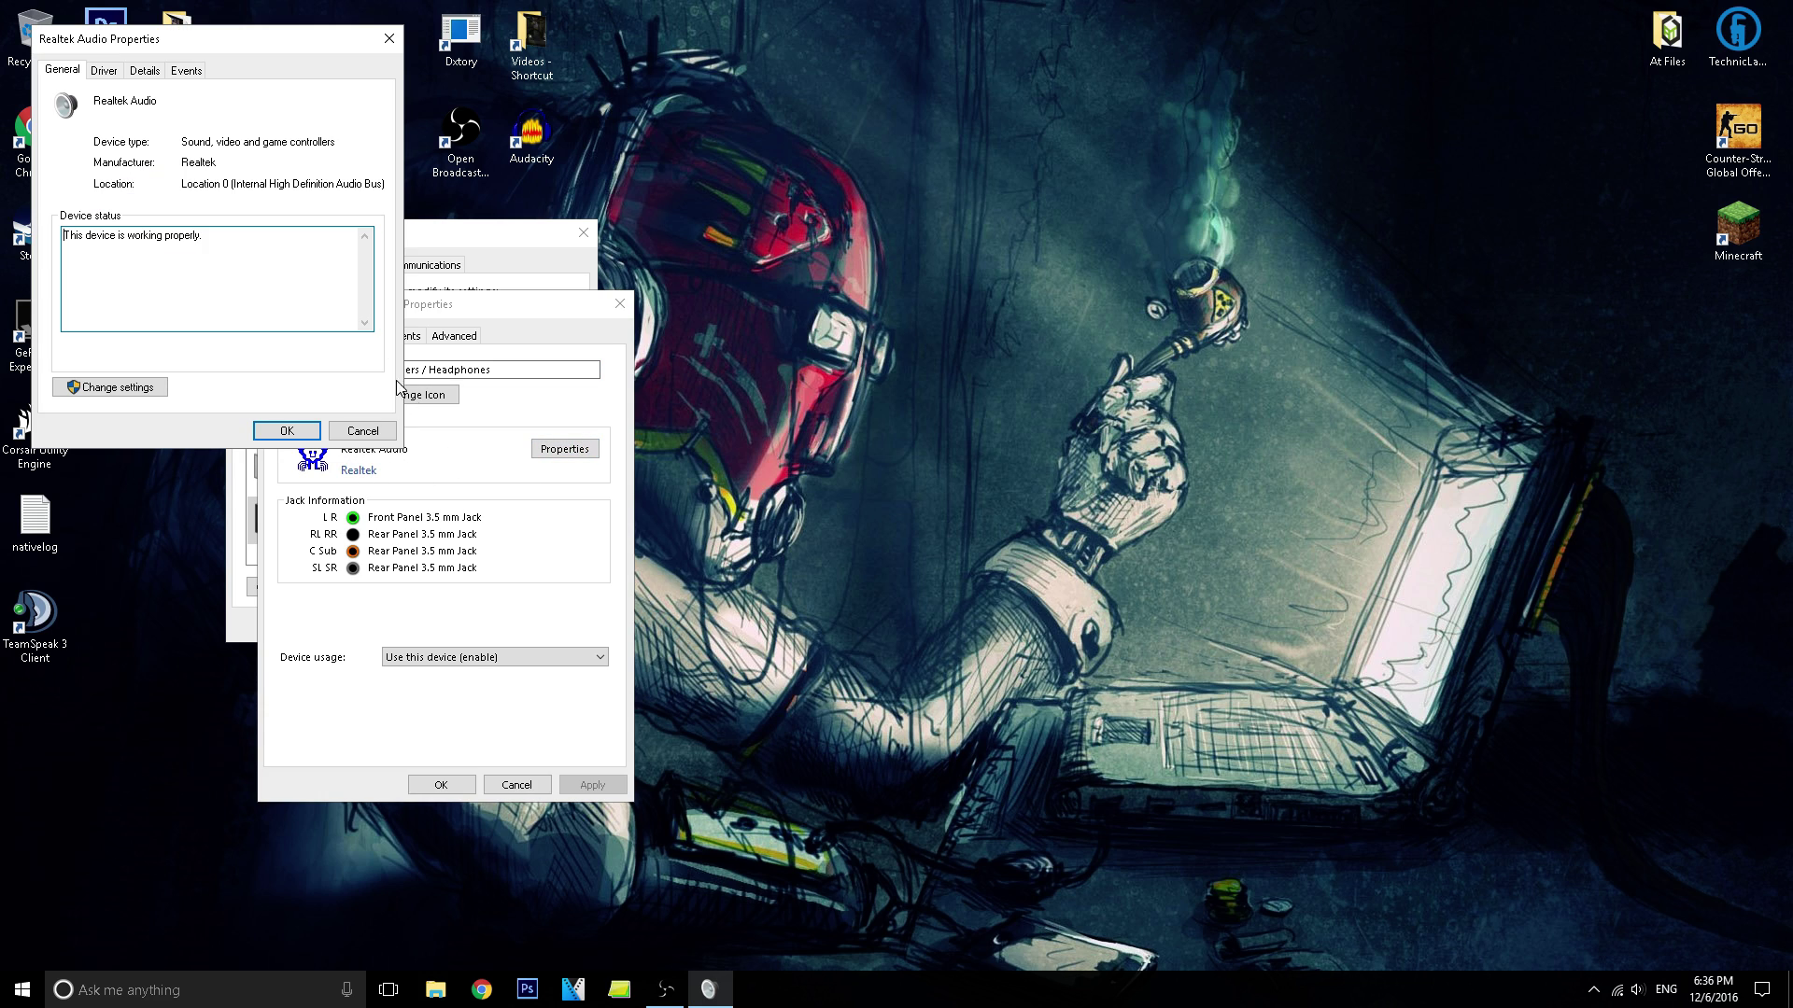
pyautogui.click(104, 72)
pyautogui.moveTo(156, 43); pyautogui.dragTo(789, 94)
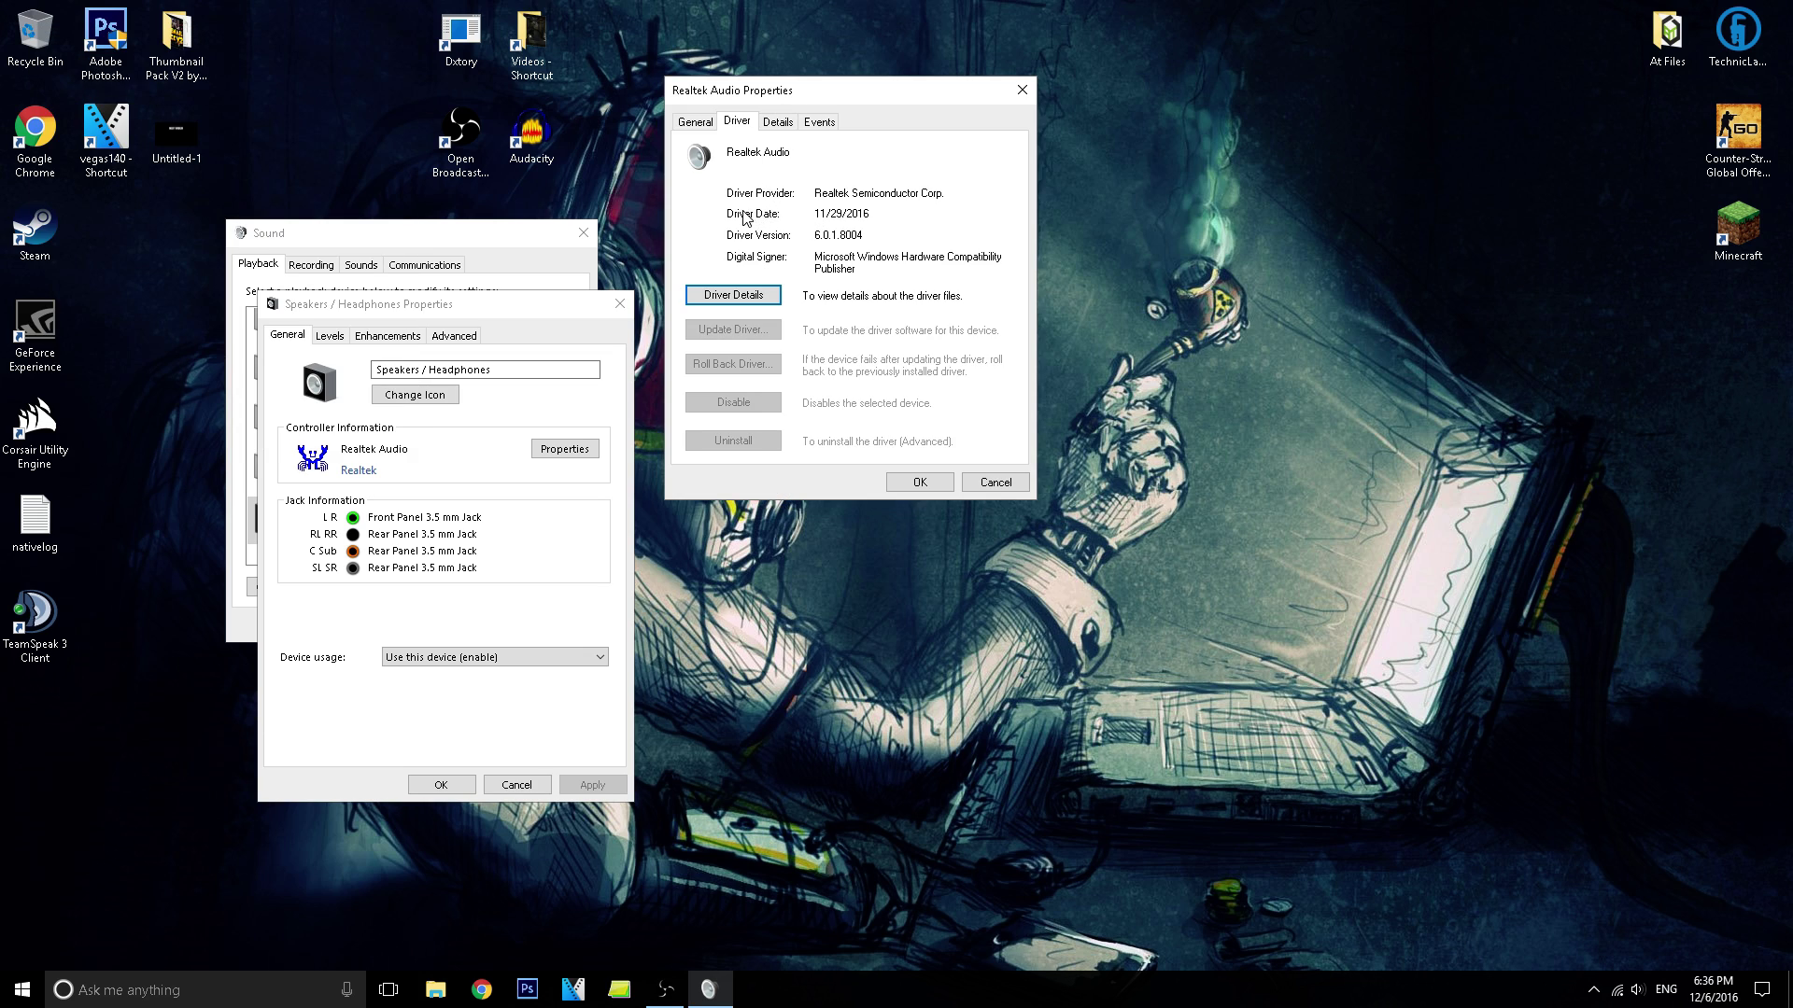
pyautogui.moveTo(819, 214); pyautogui.dragTo(905, 211)
pyautogui.click(852, 234)
pyautogui.click(891, 241)
pyautogui.doubleClick(878, 214)
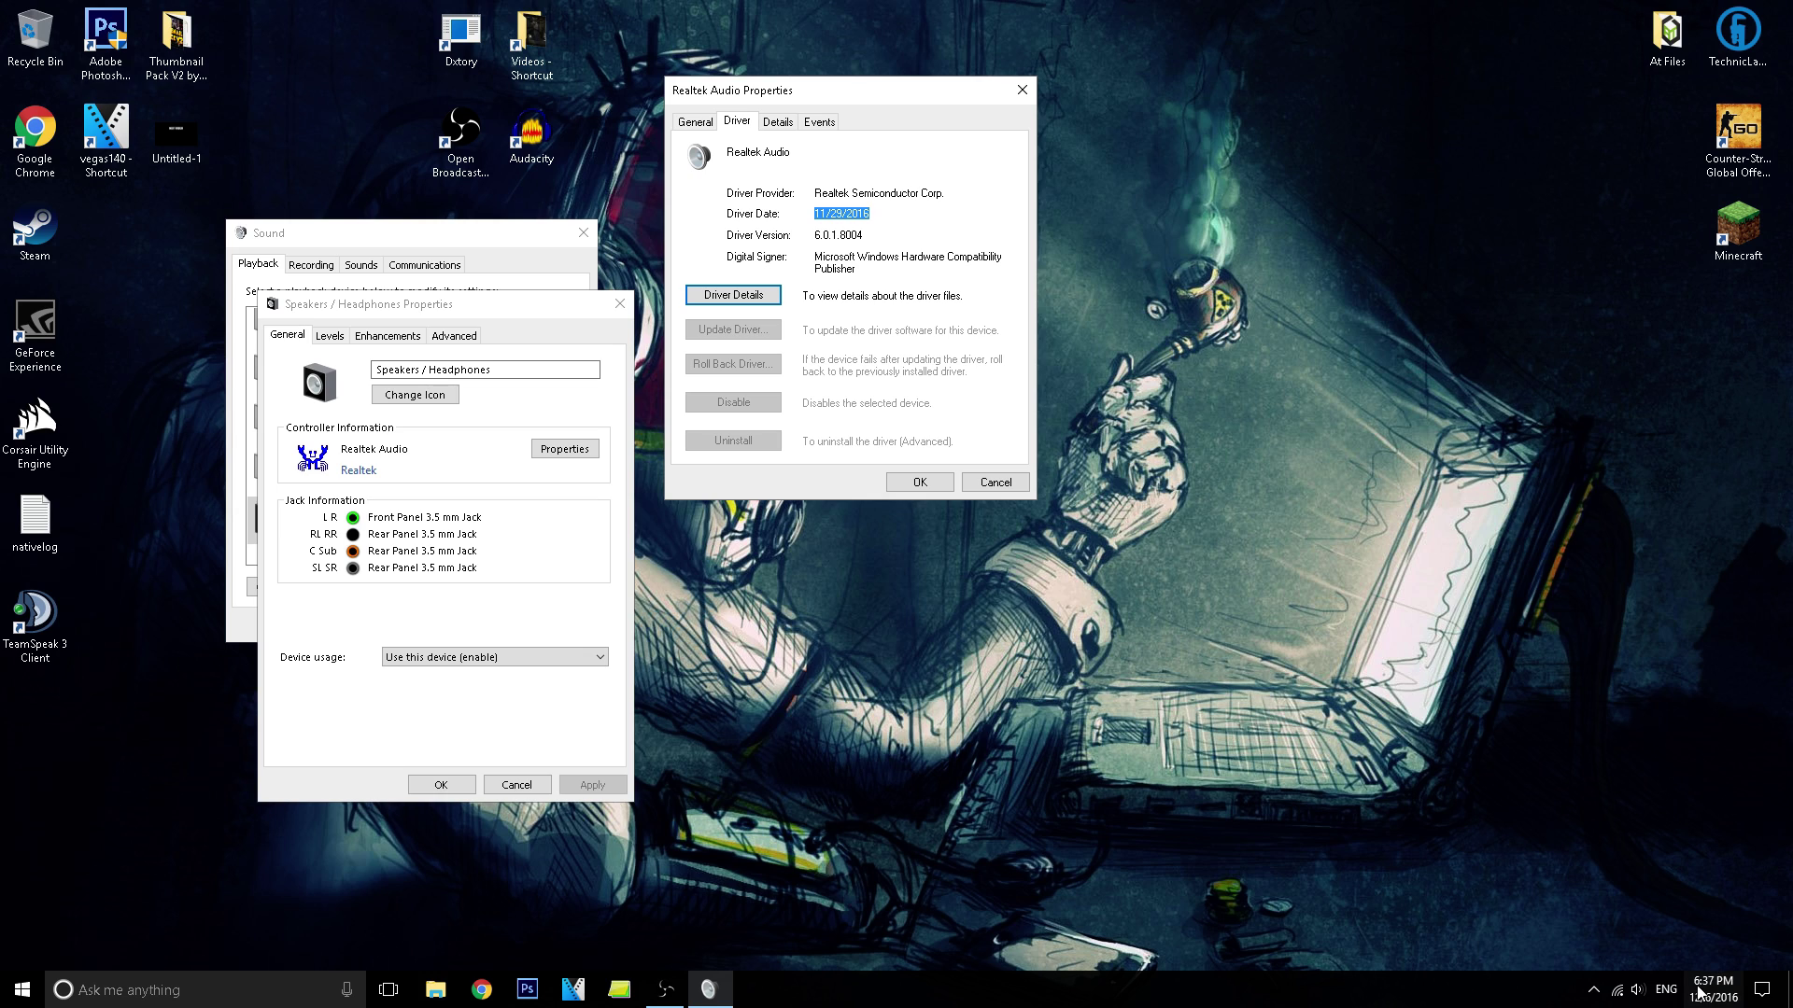
pyautogui.click(919, 481)
pyautogui.click(481, 990)
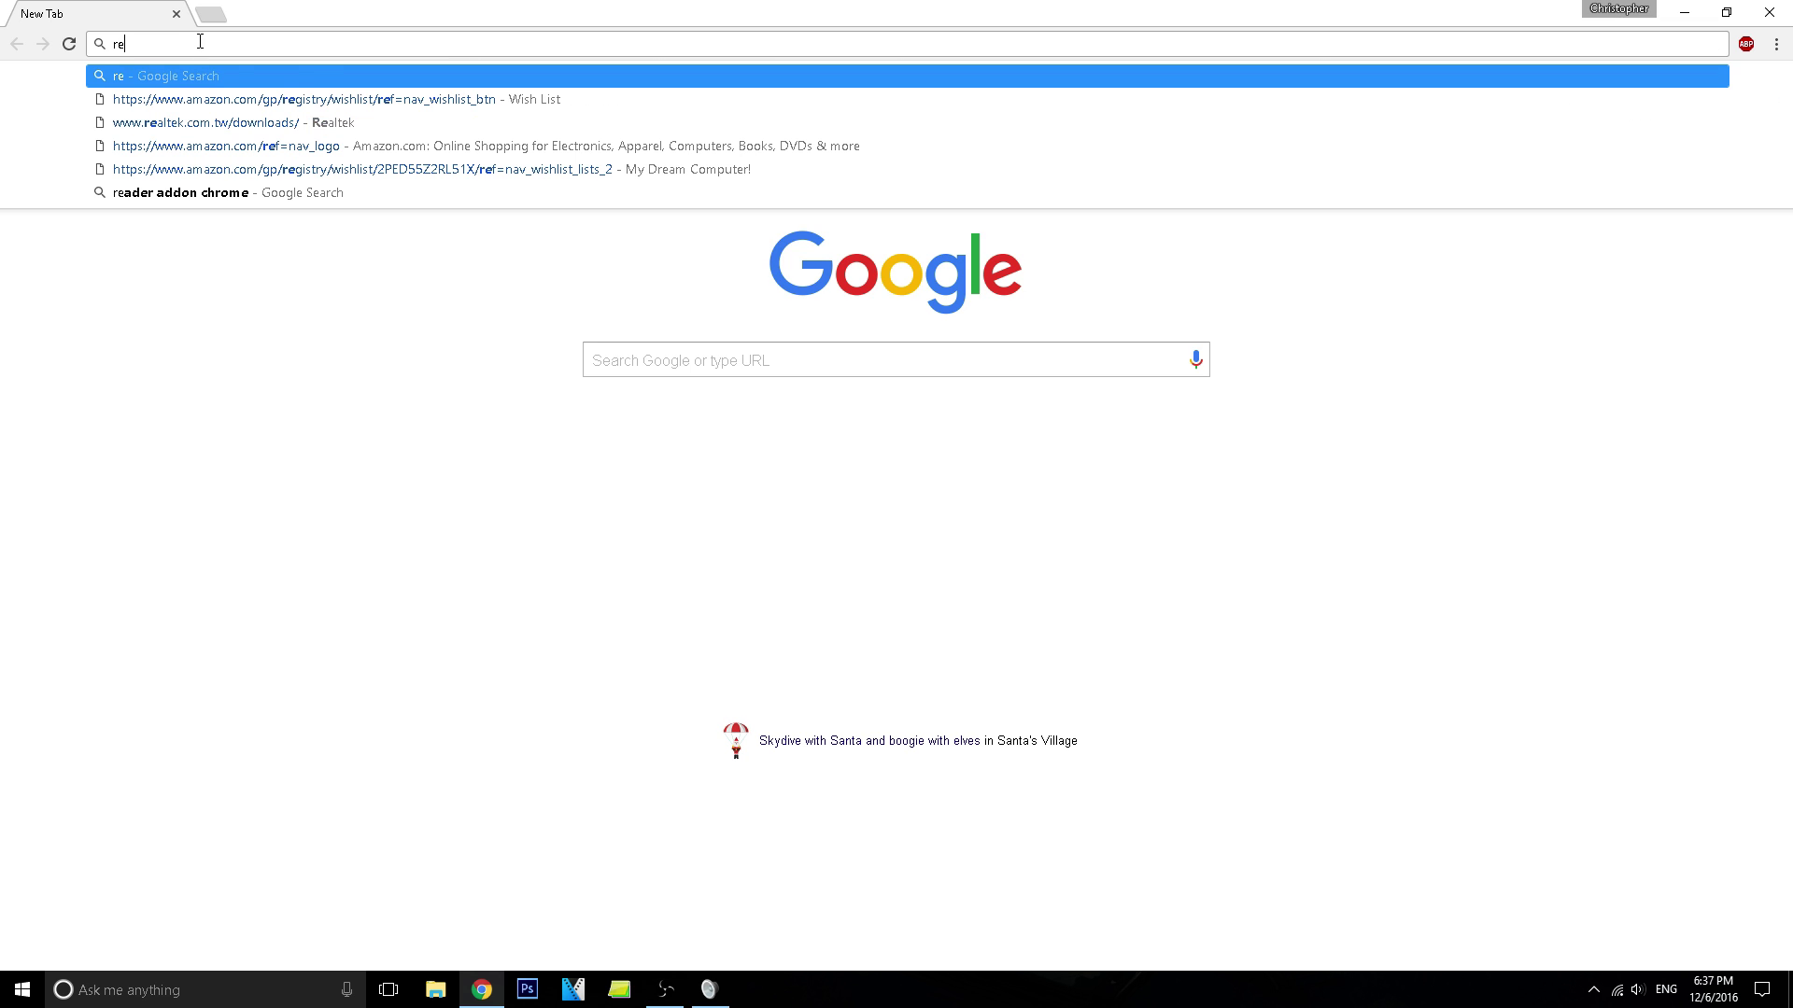
# Go to realtek.com.tw/downloads, choose High Definition Audio Codecs (Software), and accept the download terms.
pyautogui.press('BackSpace')
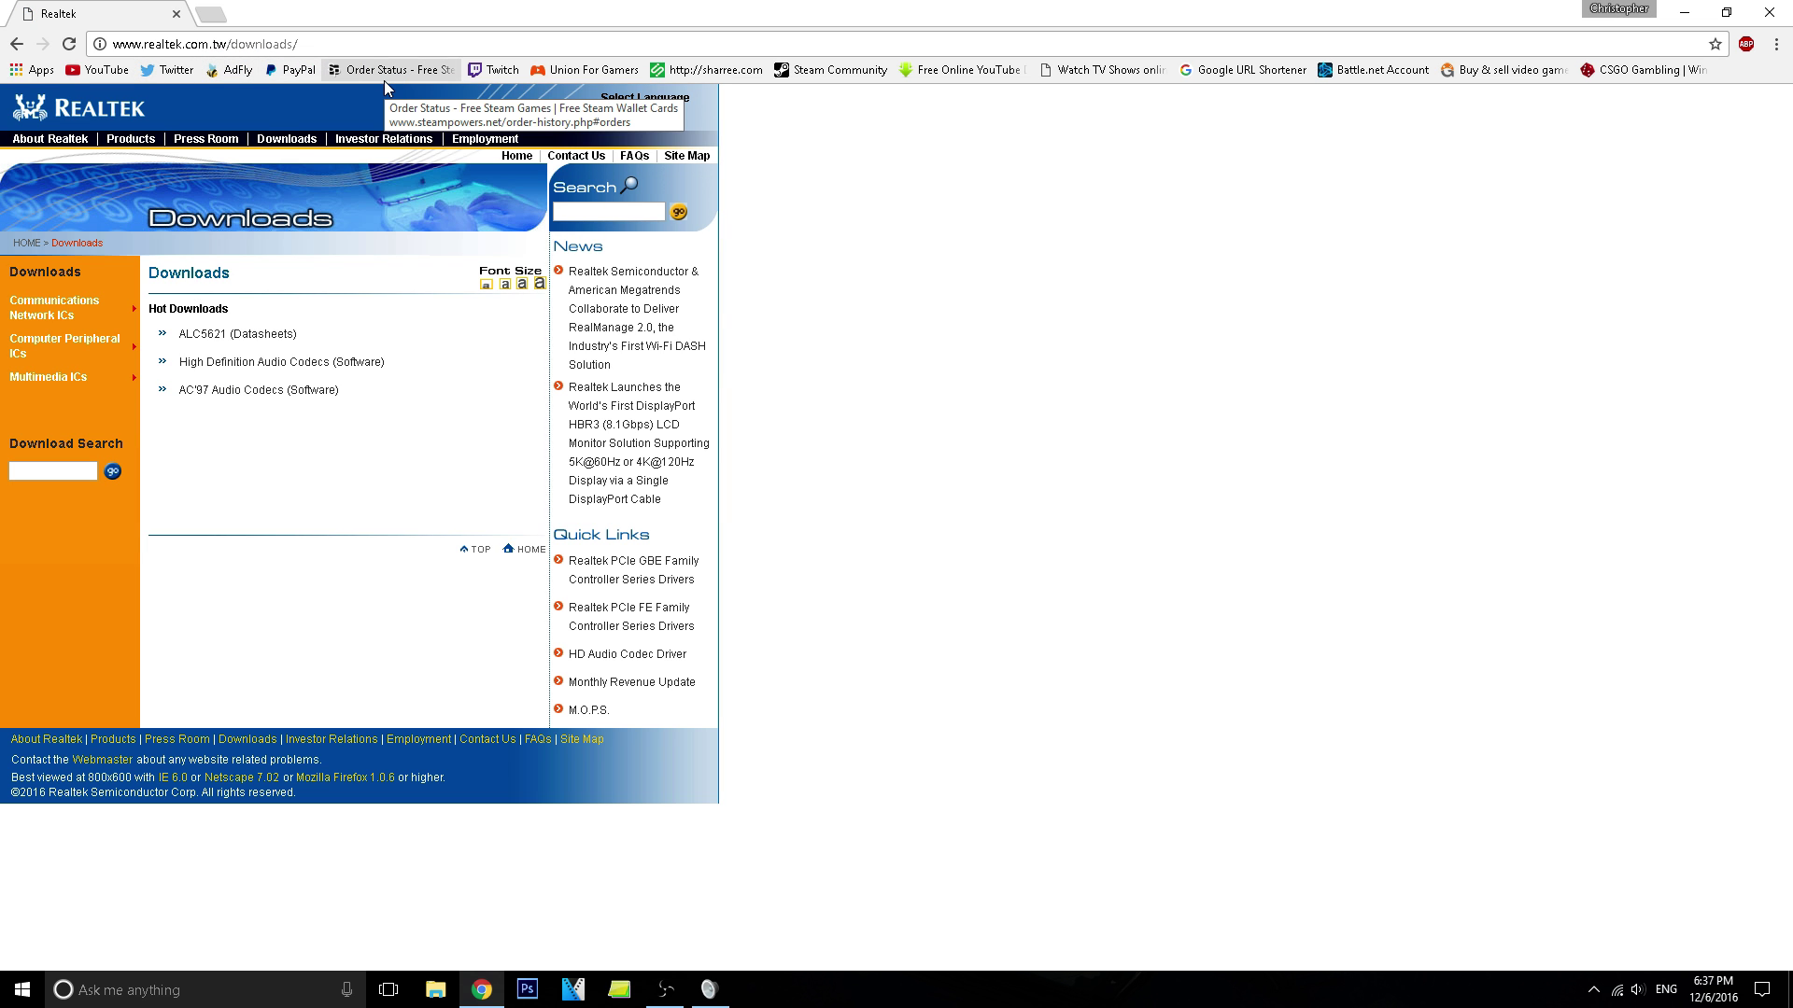
pyautogui.click(339, 43)
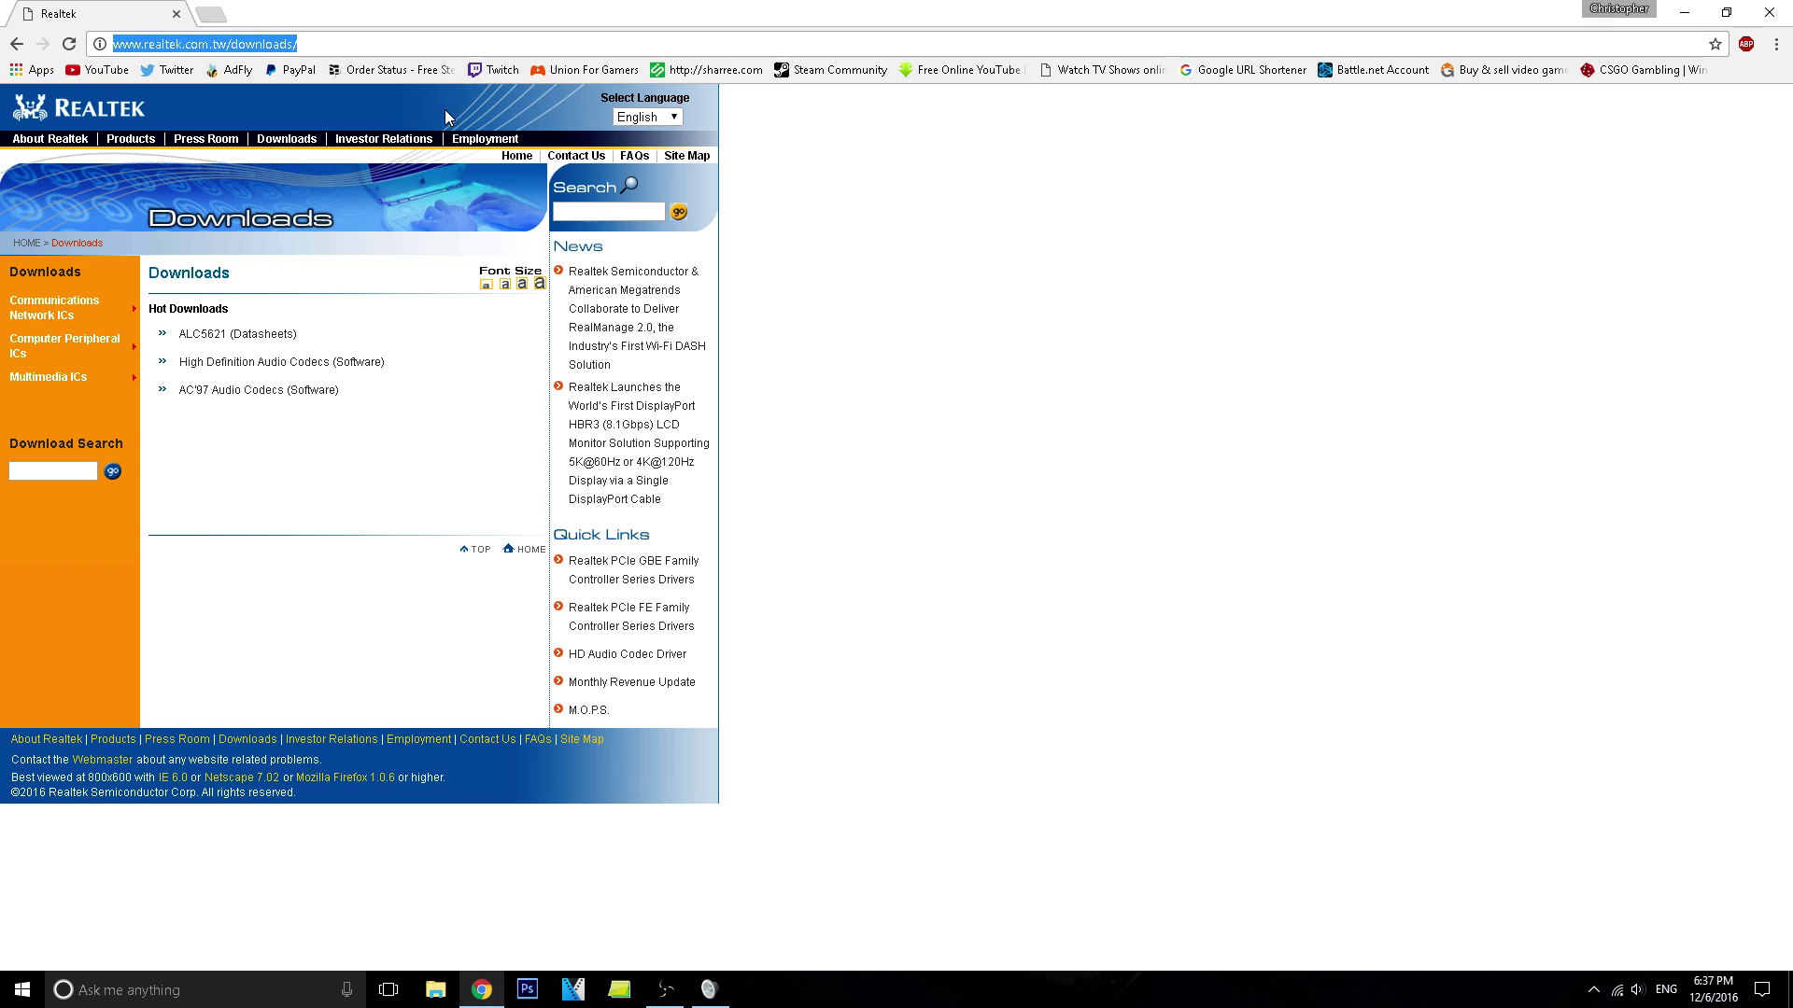
pyautogui.click(300, 480)
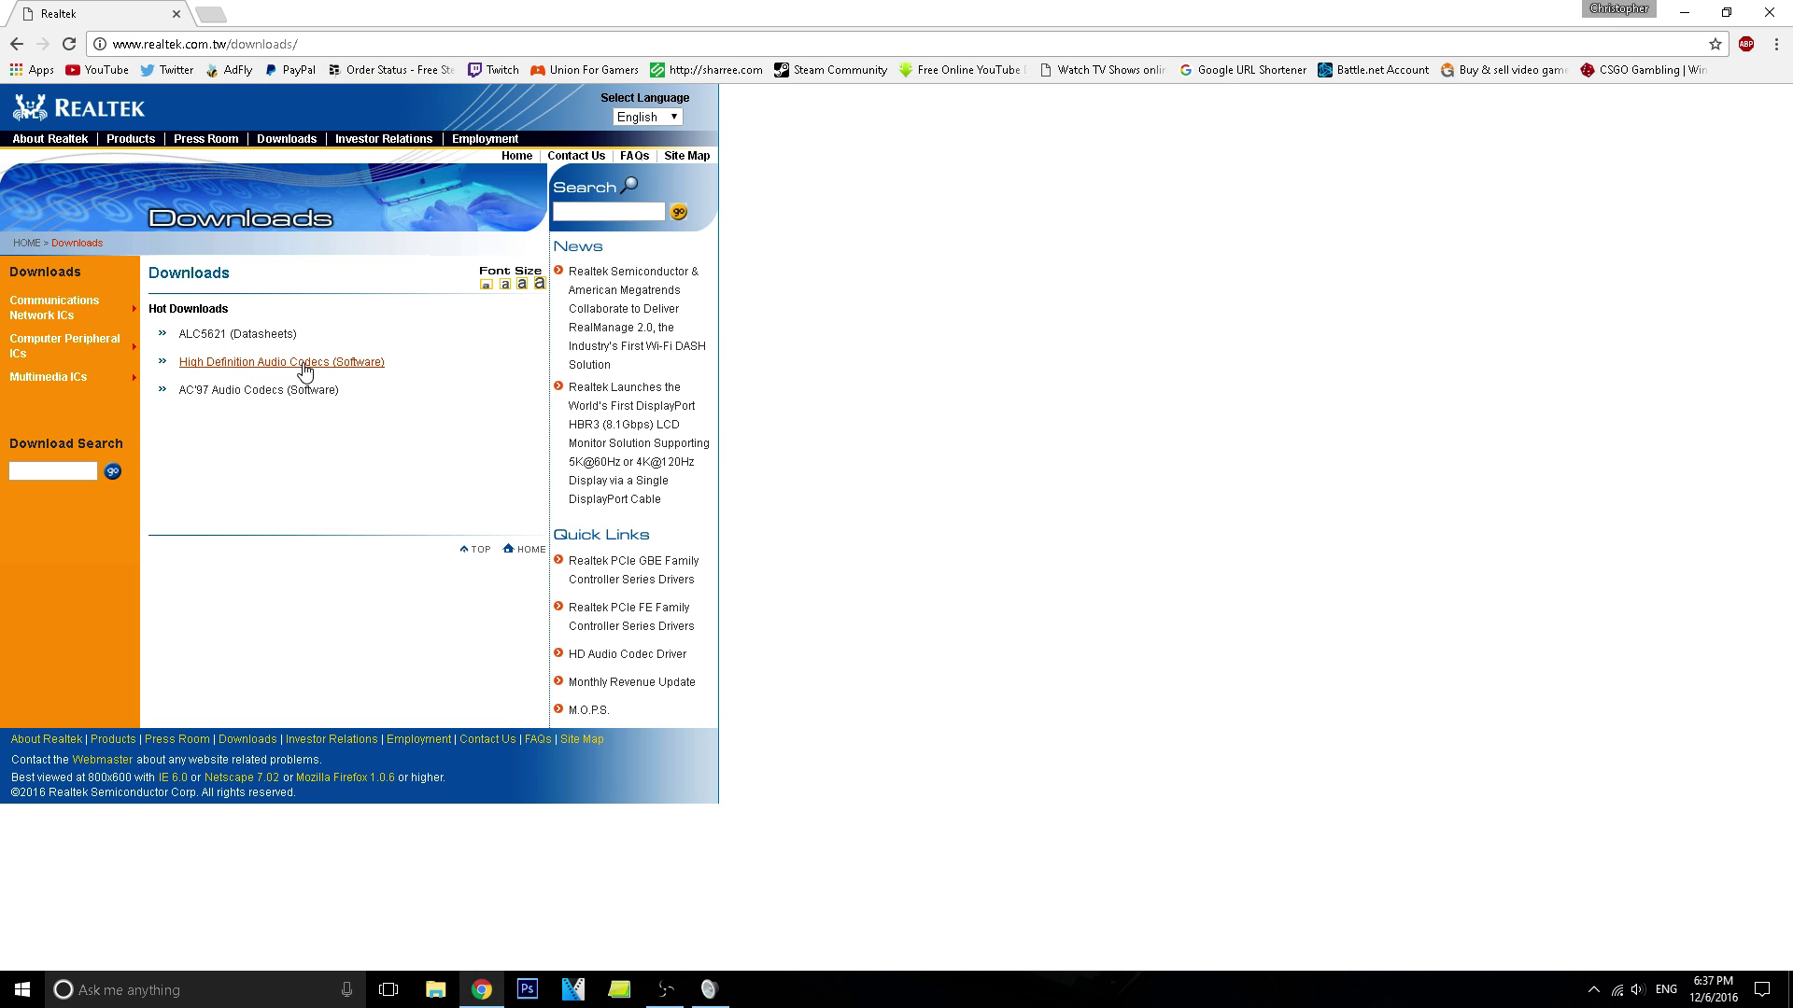
pyautogui.click(373, 366)
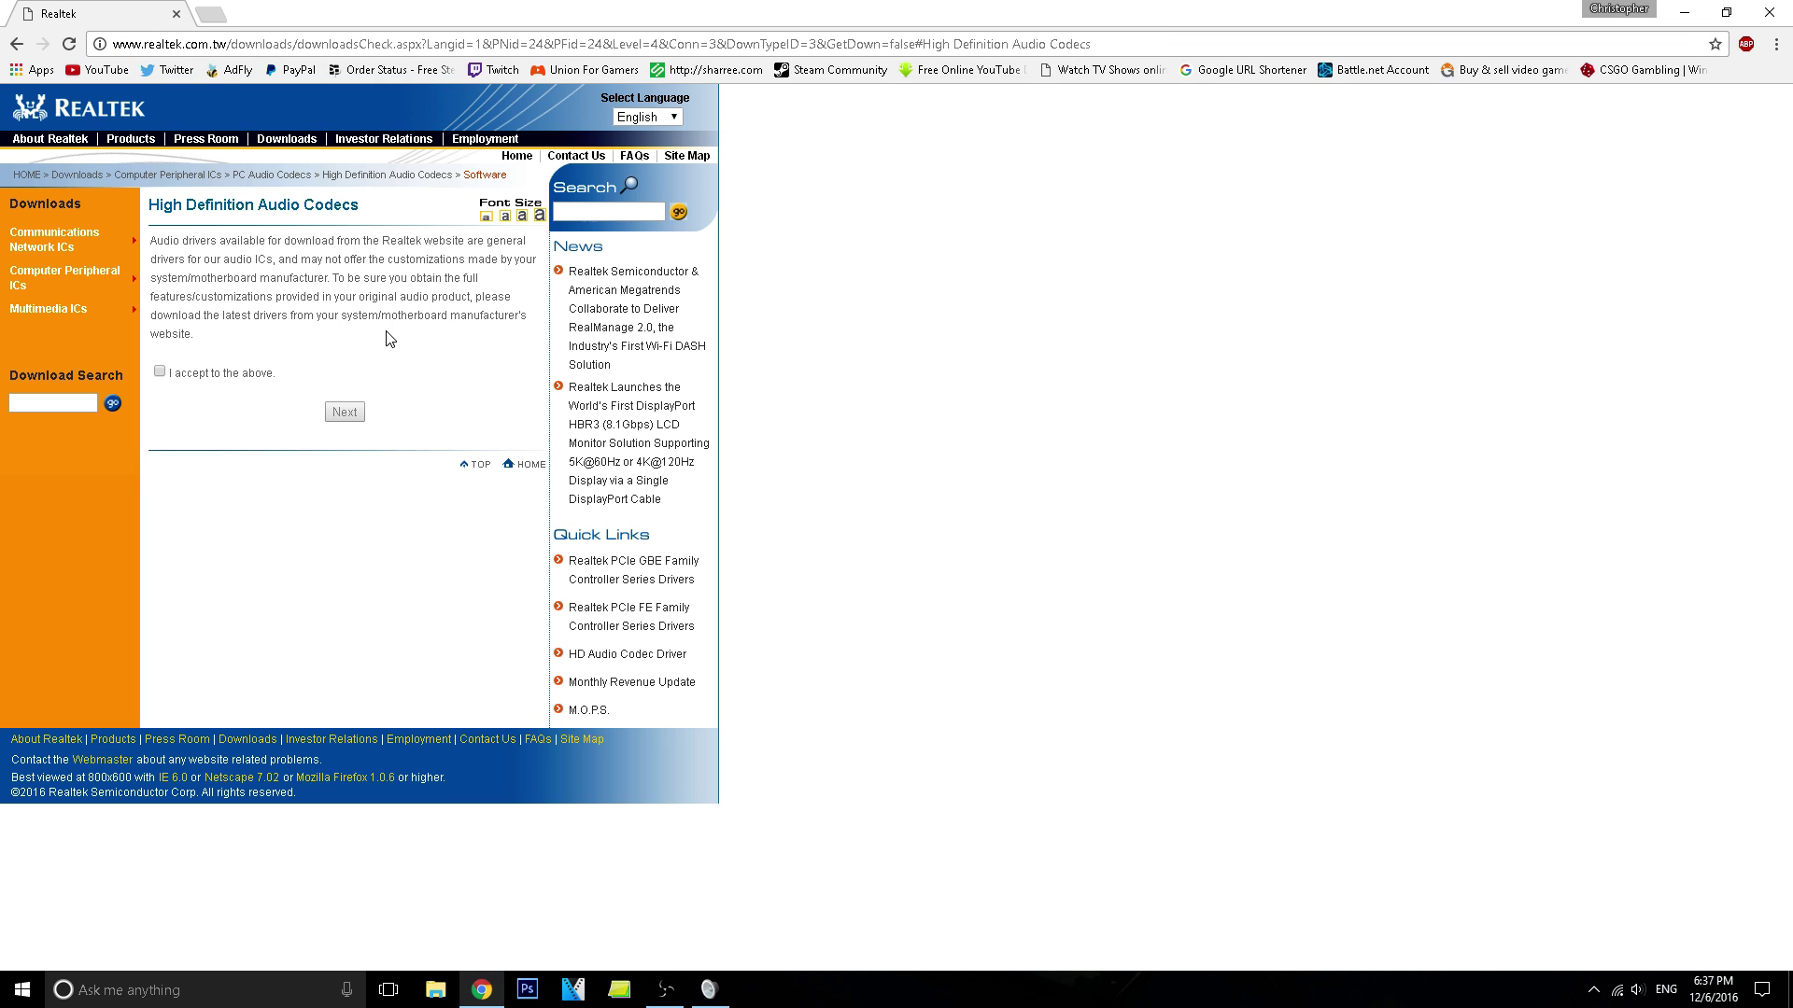
pyautogui.click(160, 372)
pyautogui.click(340, 413)
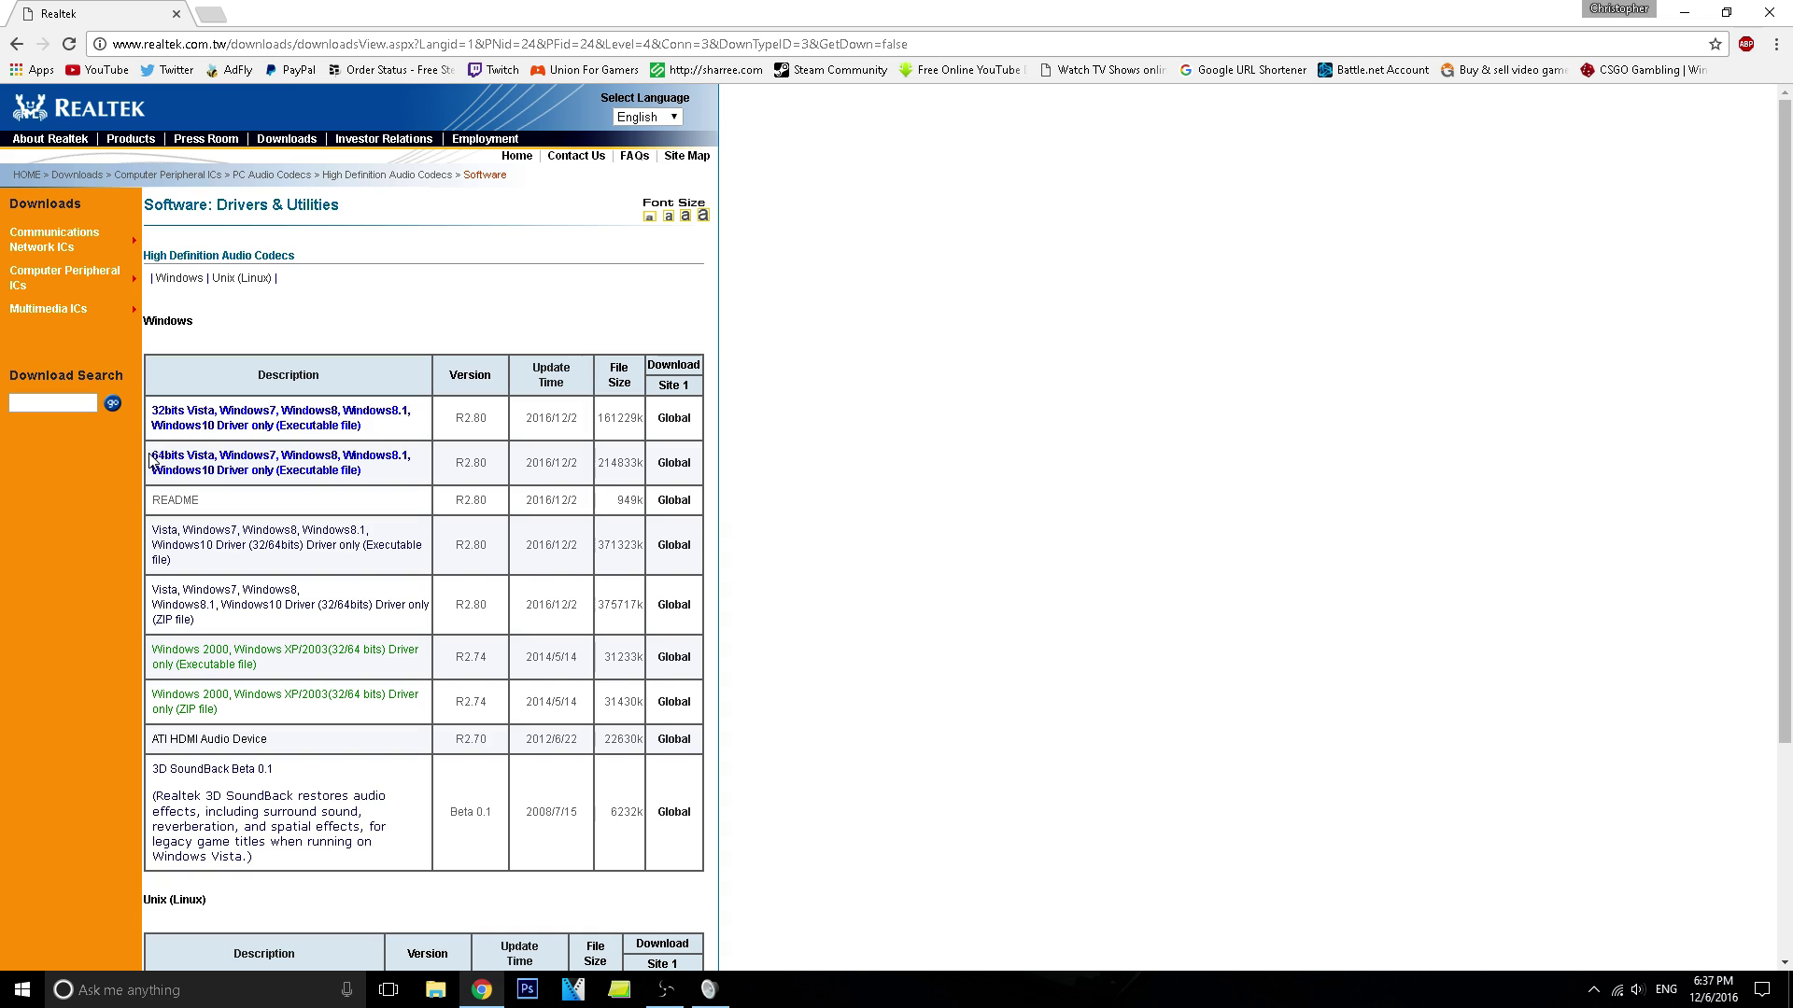
# Download and keep the 64bits Windows10 R2.80 Realtek driver from the Global link, then close Chrome.
pyautogui.moveTo(149, 459); pyautogui.dragTo(234, 473)
pyautogui.click(207, 487)
pyautogui.click(670, 470)
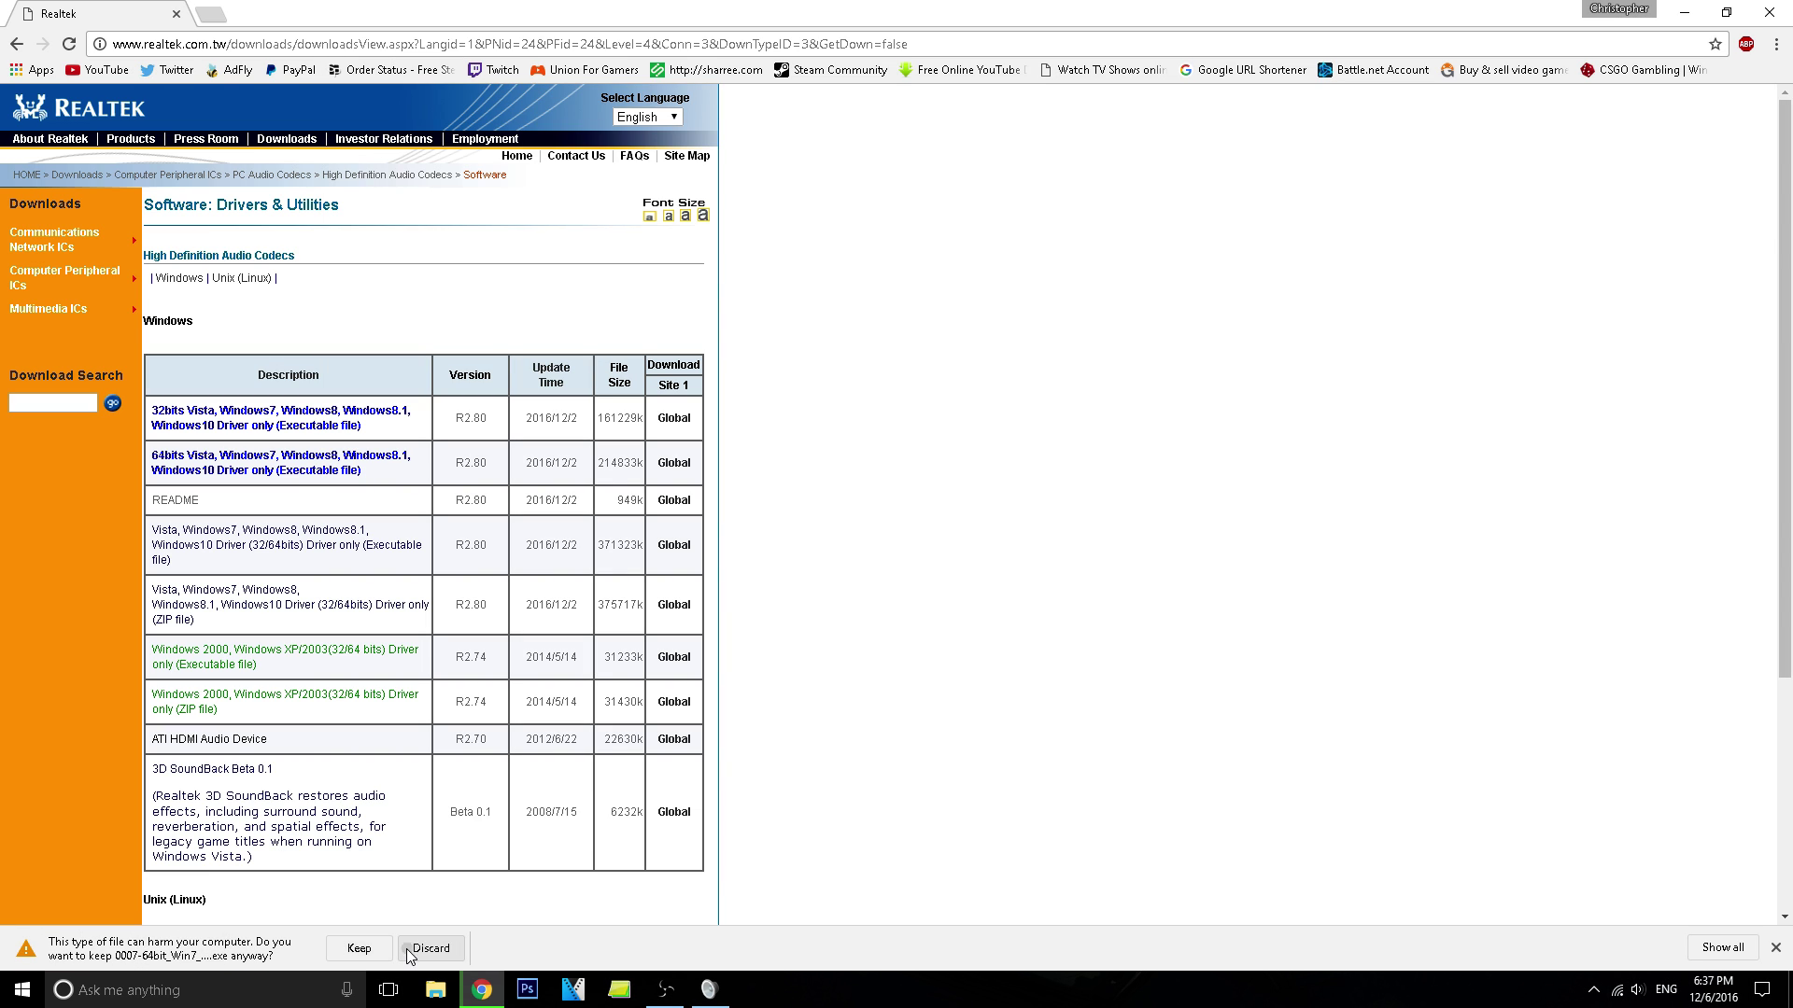
pyautogui.click(431, 947)
pyautogui.click(177, 15)
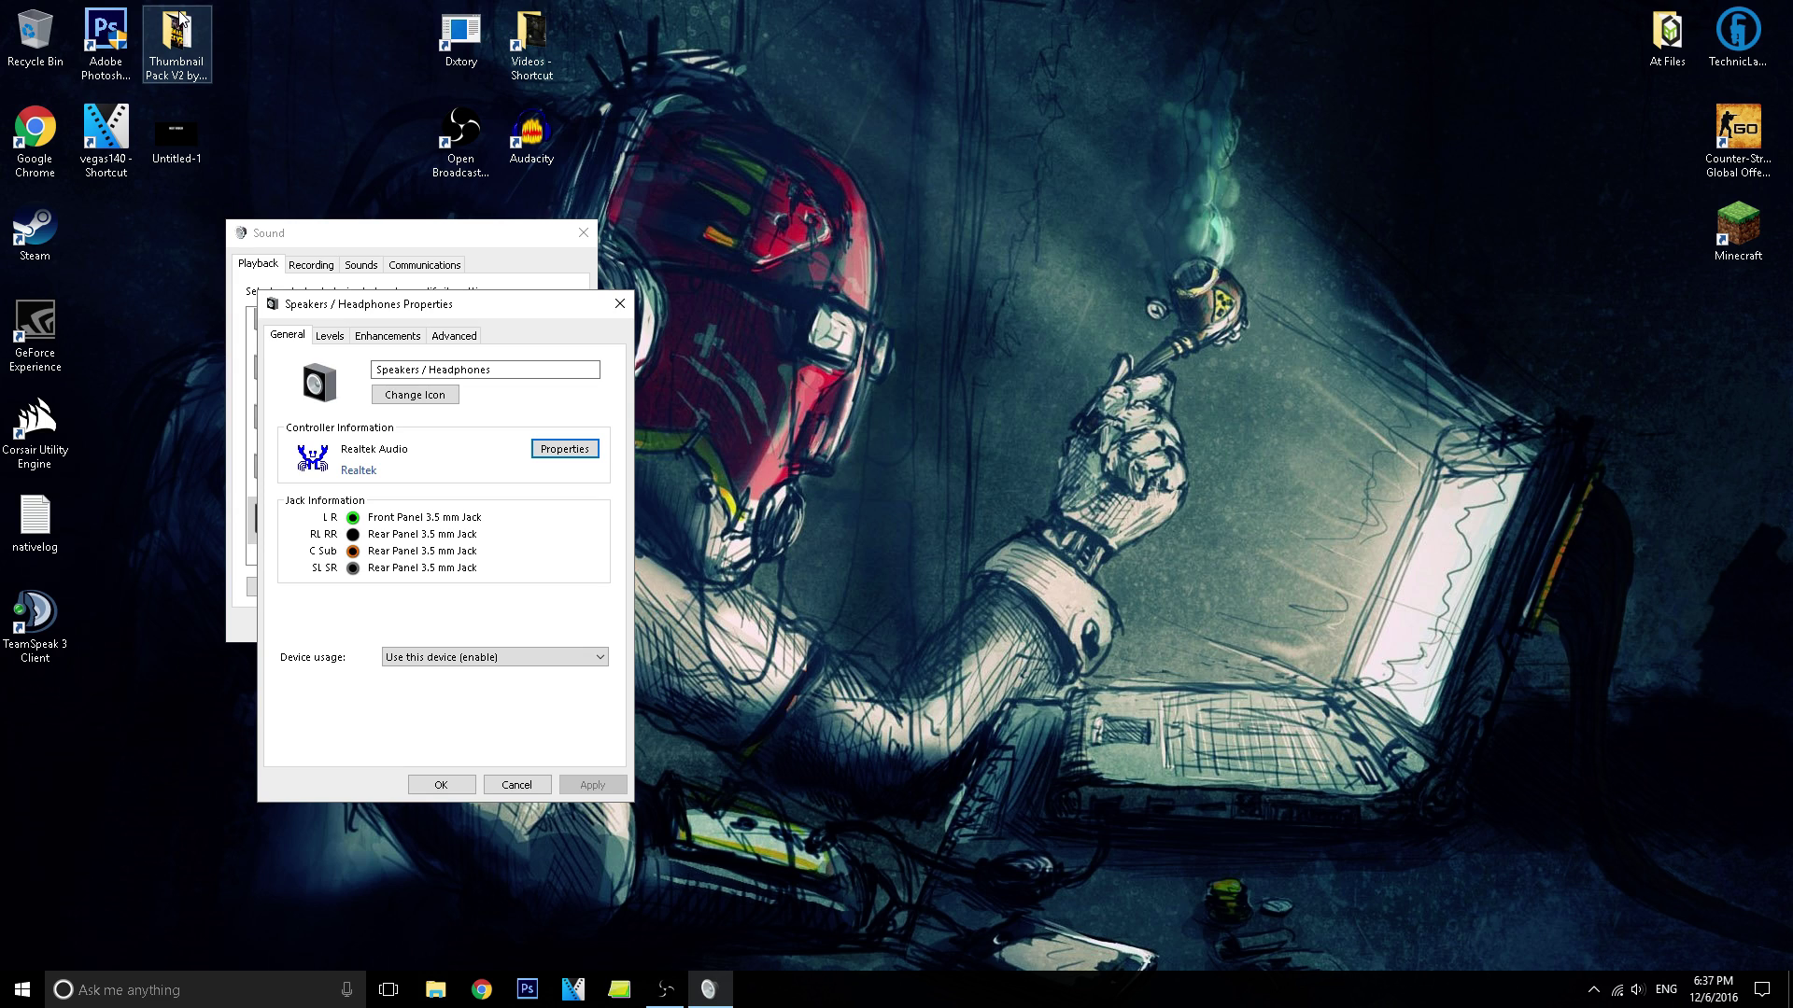
# Close both the Speakers / Headphones Properties dialog and the Sound dialog.
pyautogui.click(620, 303)
pyautogui.click(588, 229)
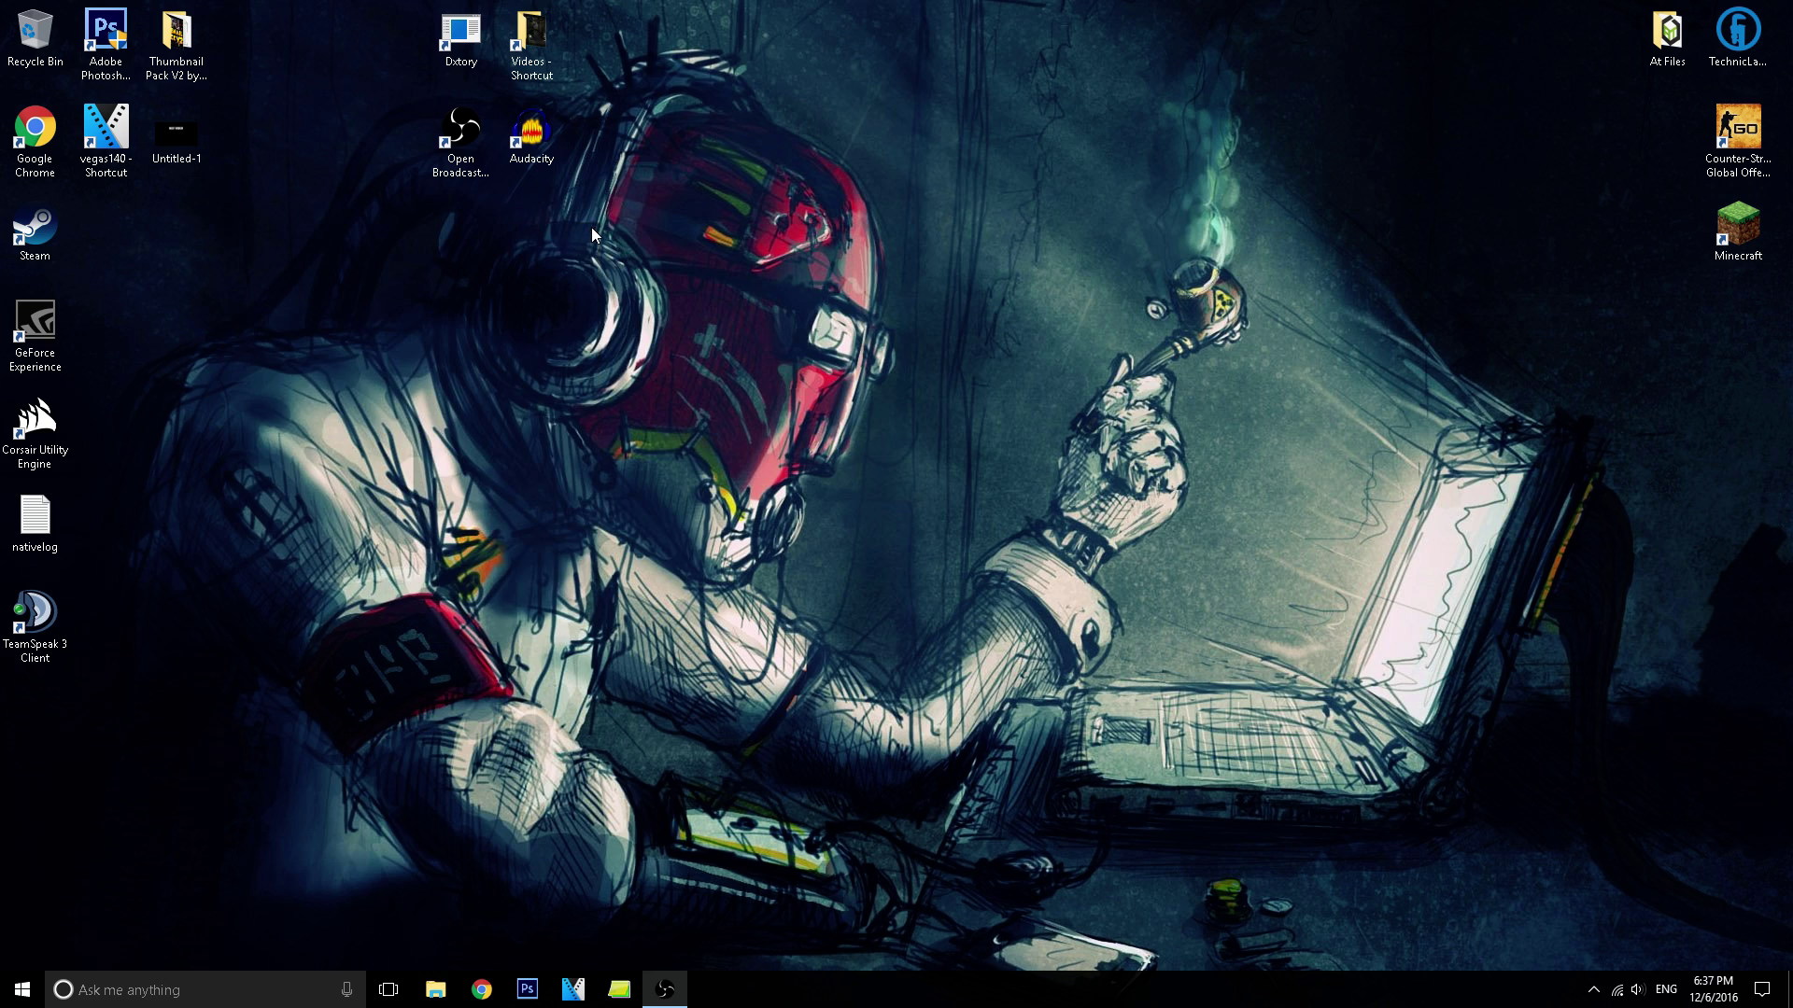